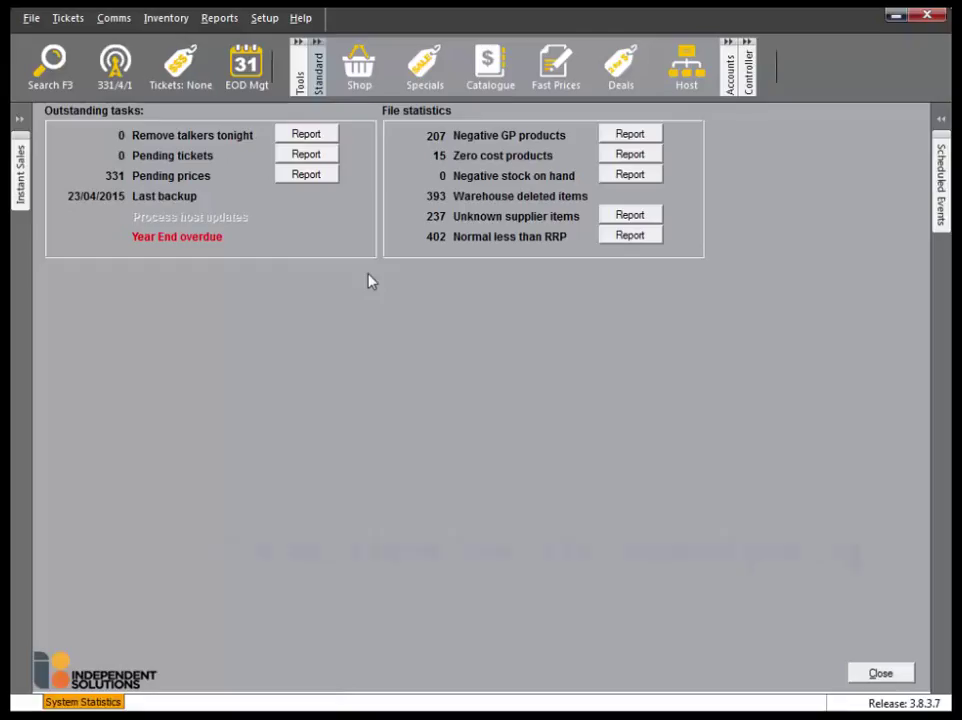
Open System Options and show the Talkers settings under Labels
click(265, 18)
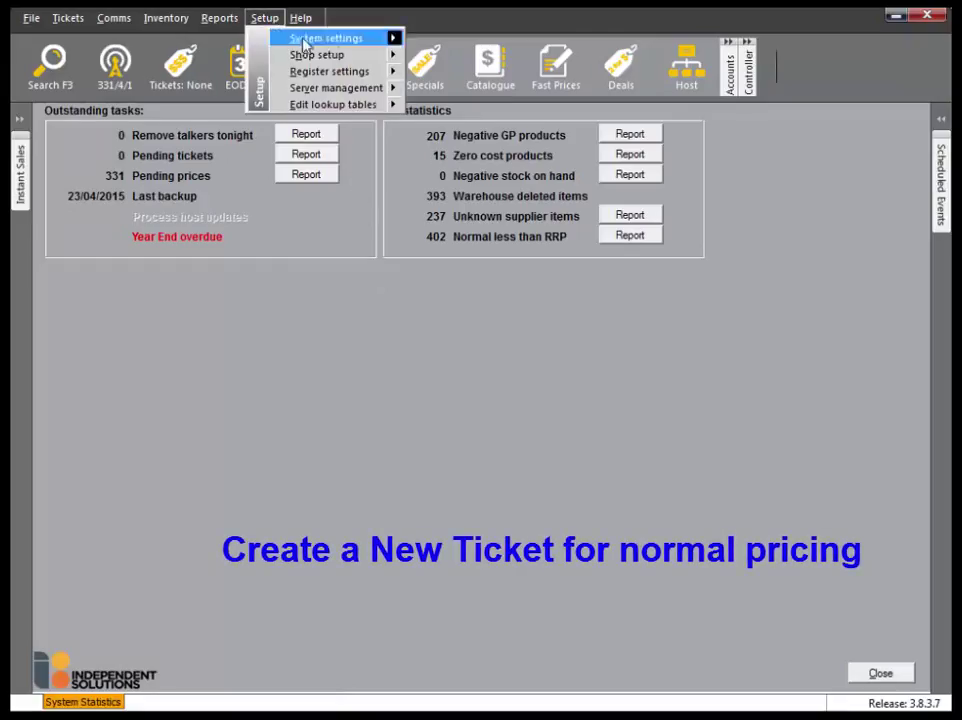
mouse_move(326, 38)
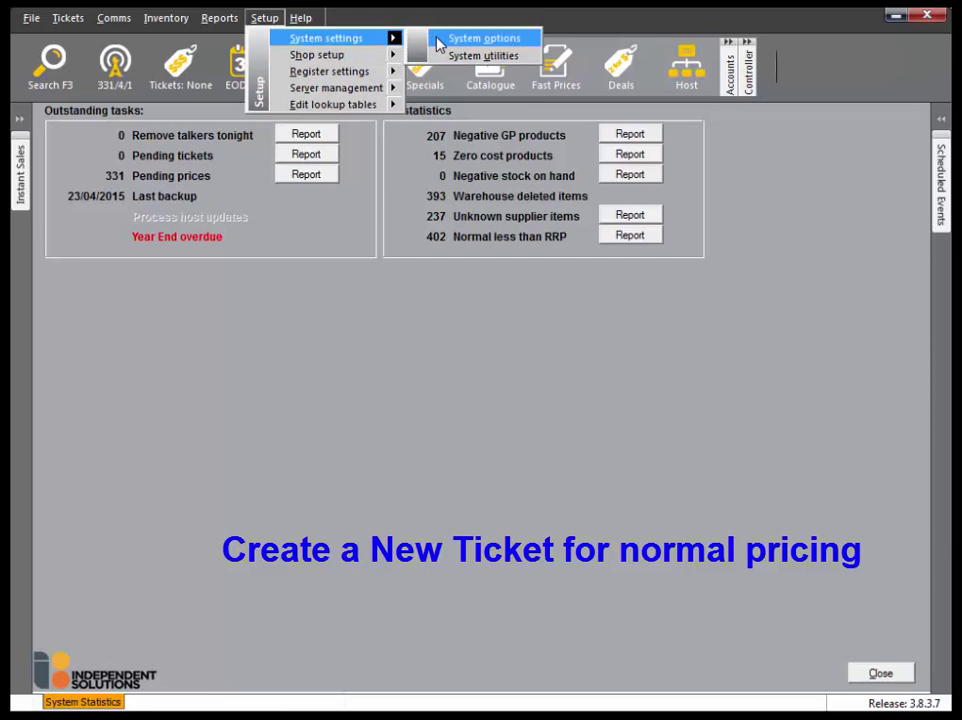
click(439, 45)
drag(191, 272, 161, 419)
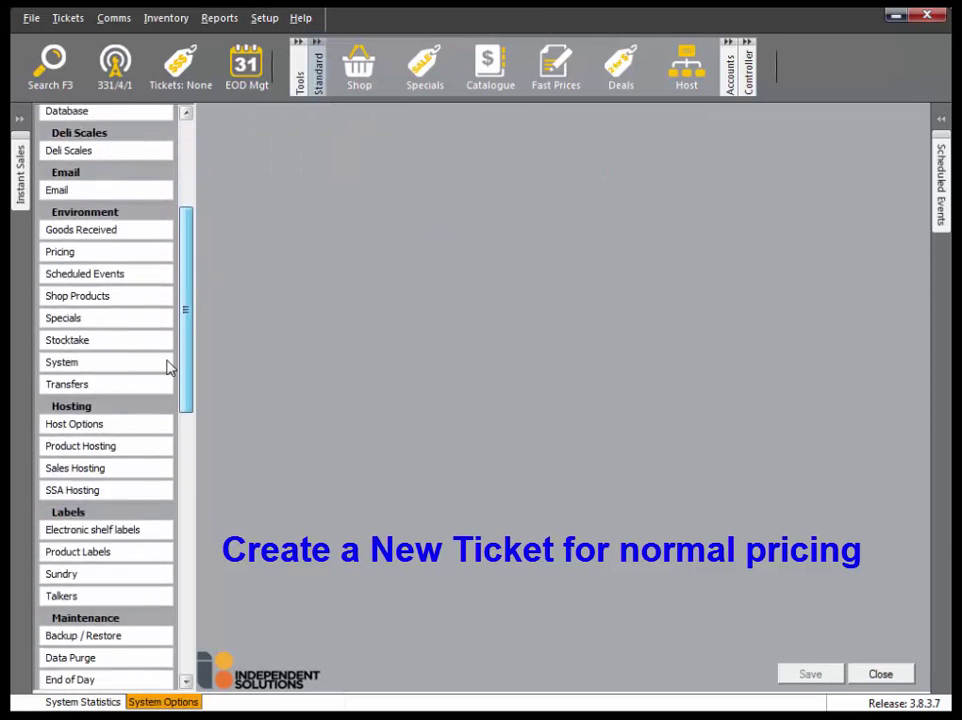
click(141, 418)
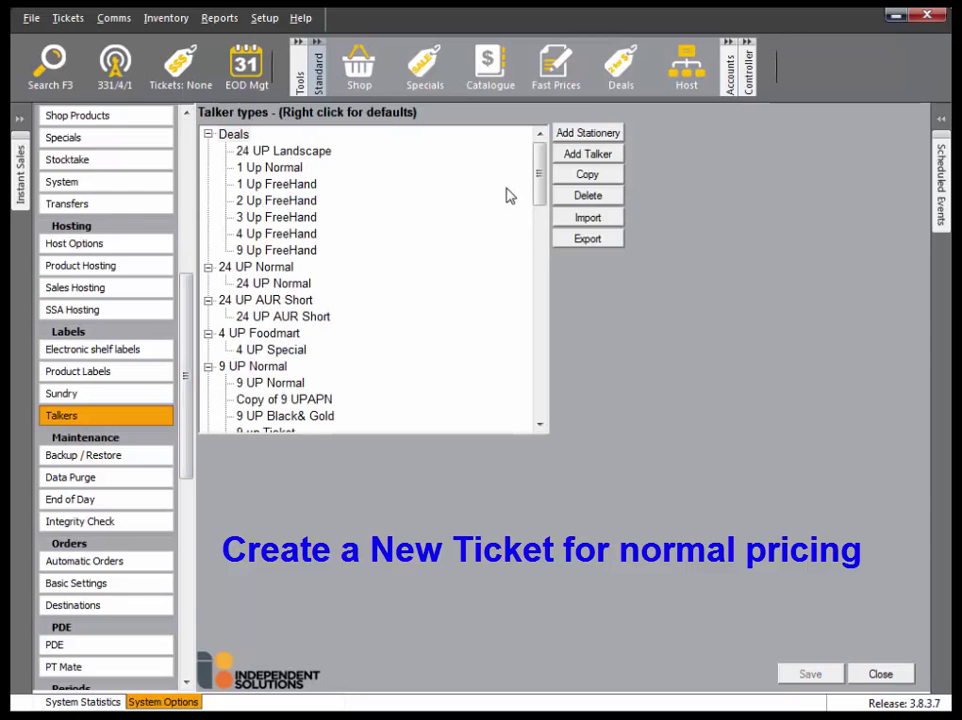
Add and save stationery code 99 'New Style', 3 labels across by 3 down
click(608, 134)
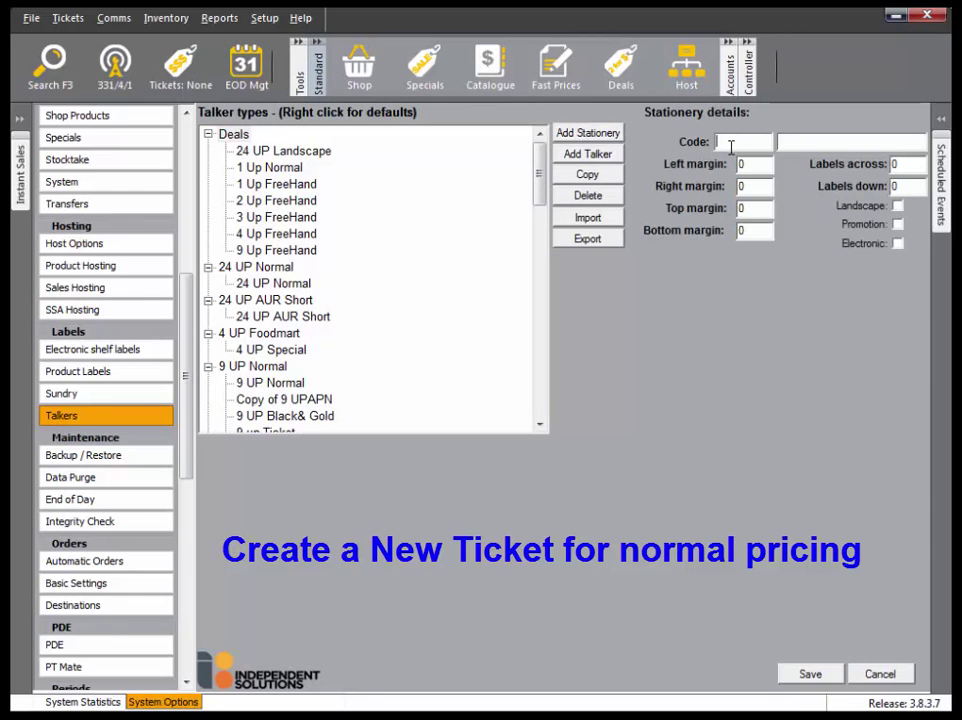
text(99)
text(New St)
text(yle)
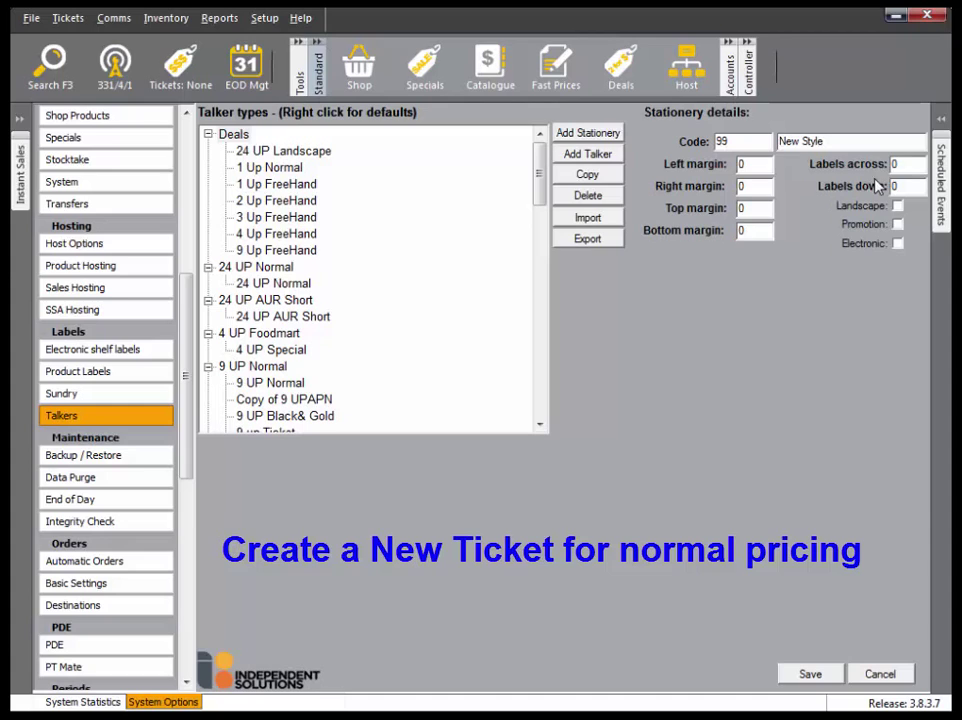
double_click(898, 165)
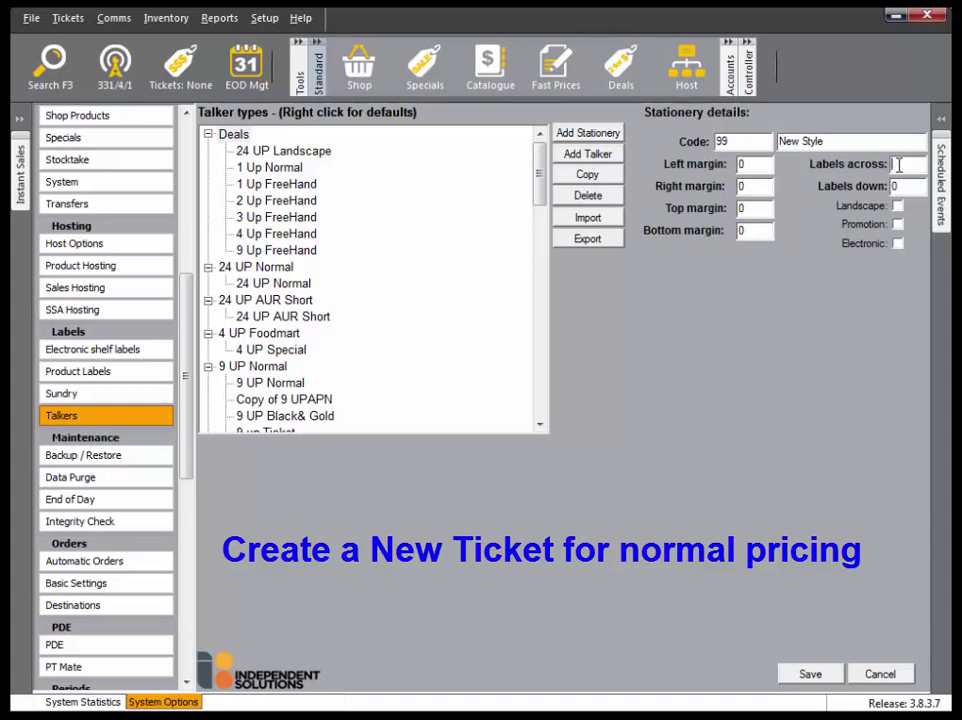
text(3)
double_click(906, 187)
text(3)
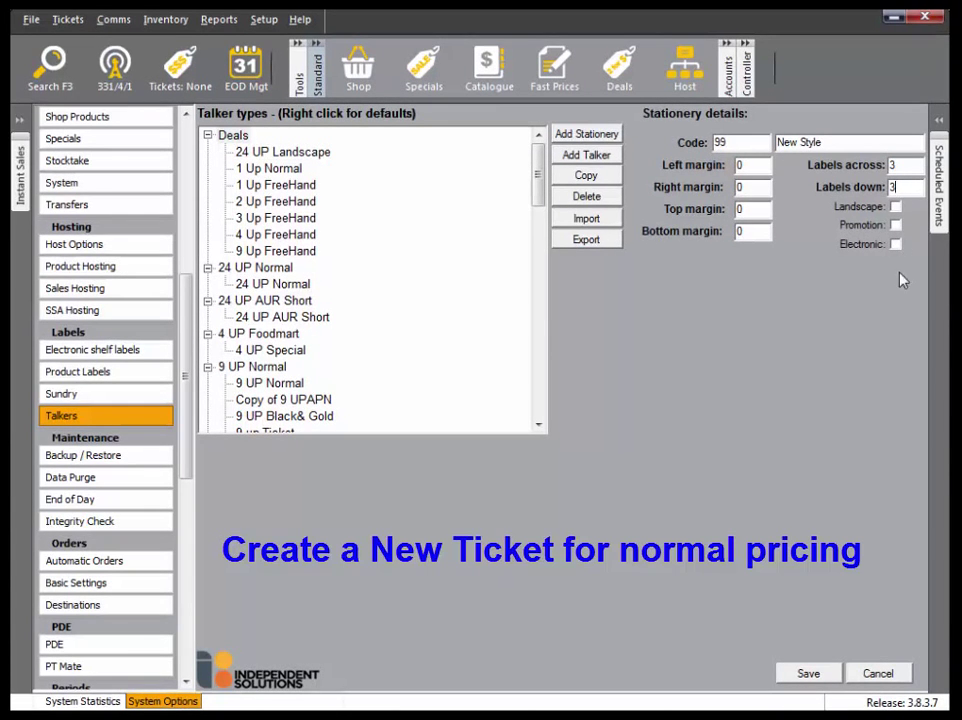
click(808, 673)
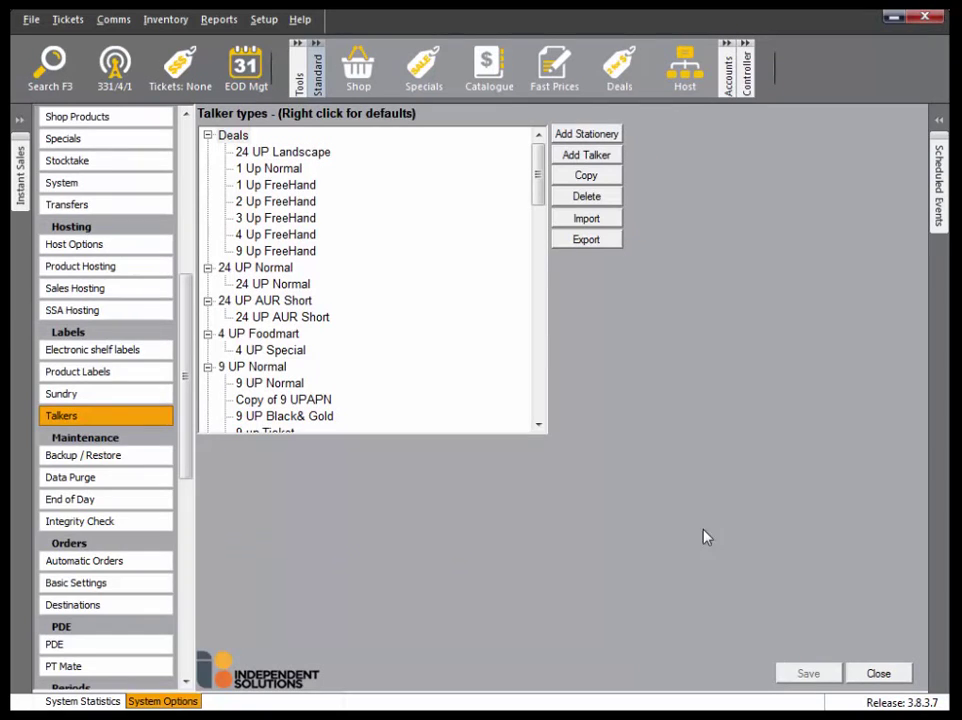
Under New Style, add talker type 991 'New Ticket' with Description as its first field
drag(543, 189, 560, 399)
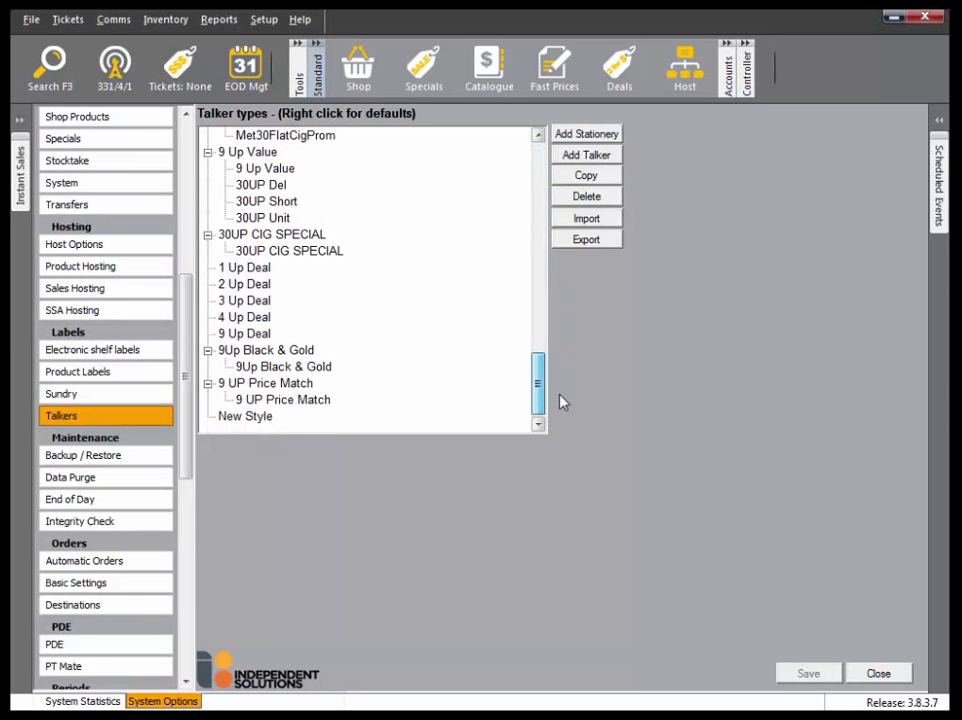
click(250, 417)
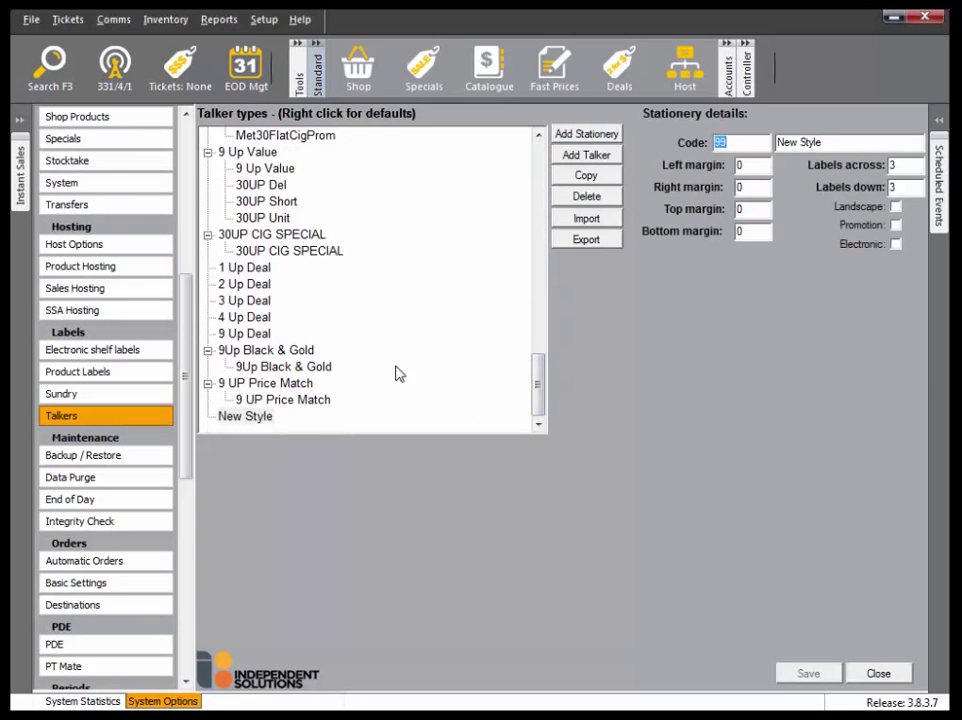
click(587, 158)
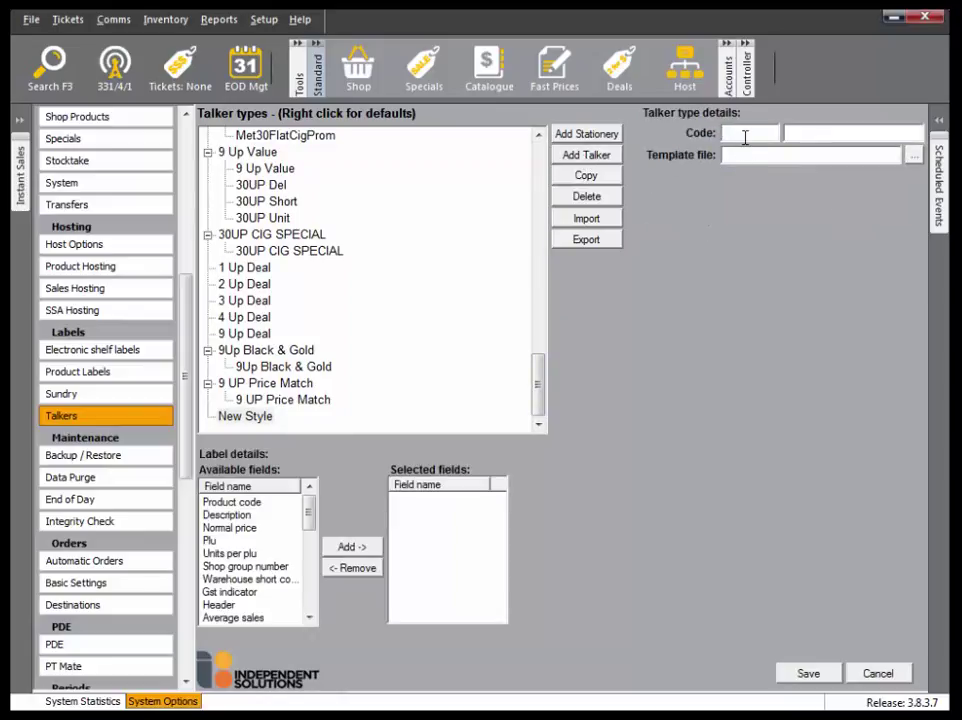
text(991)
text(Ne)
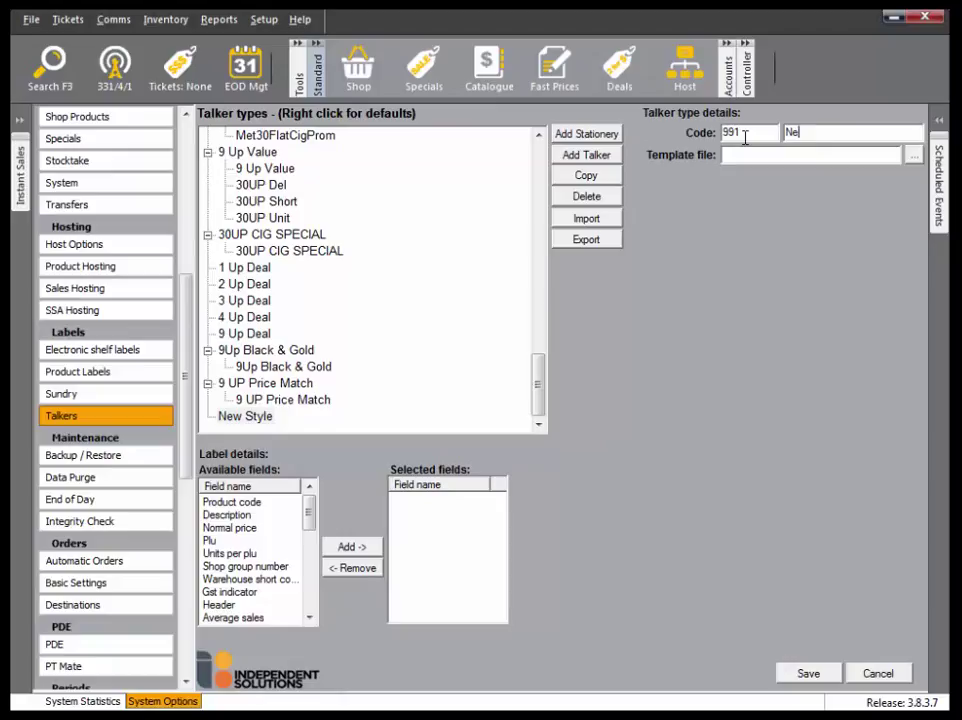
text(w Ticket)
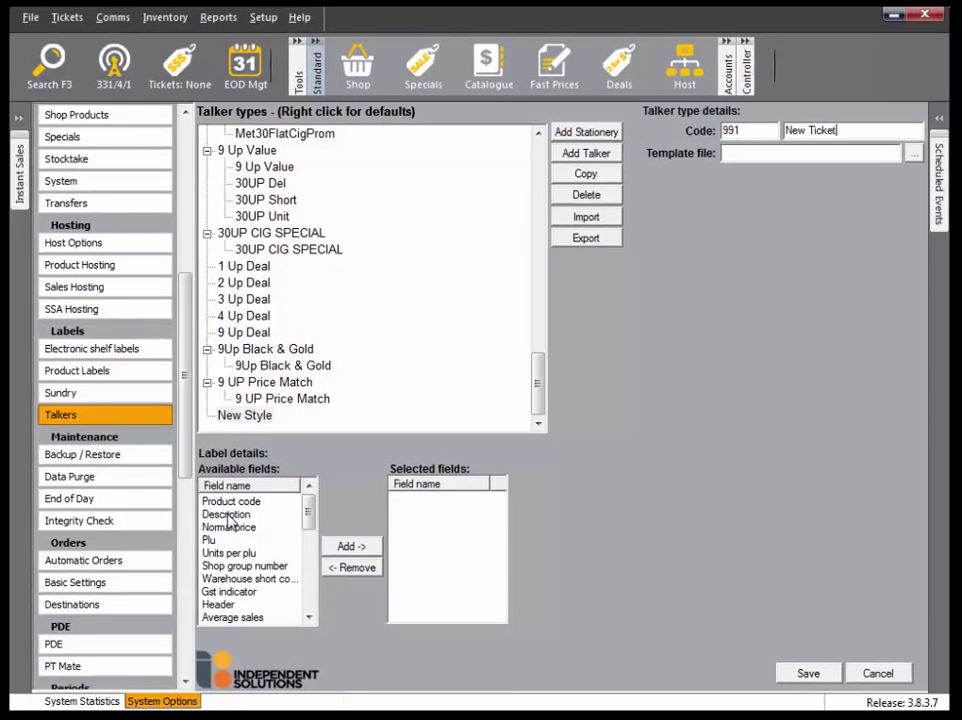
click(229, 515)
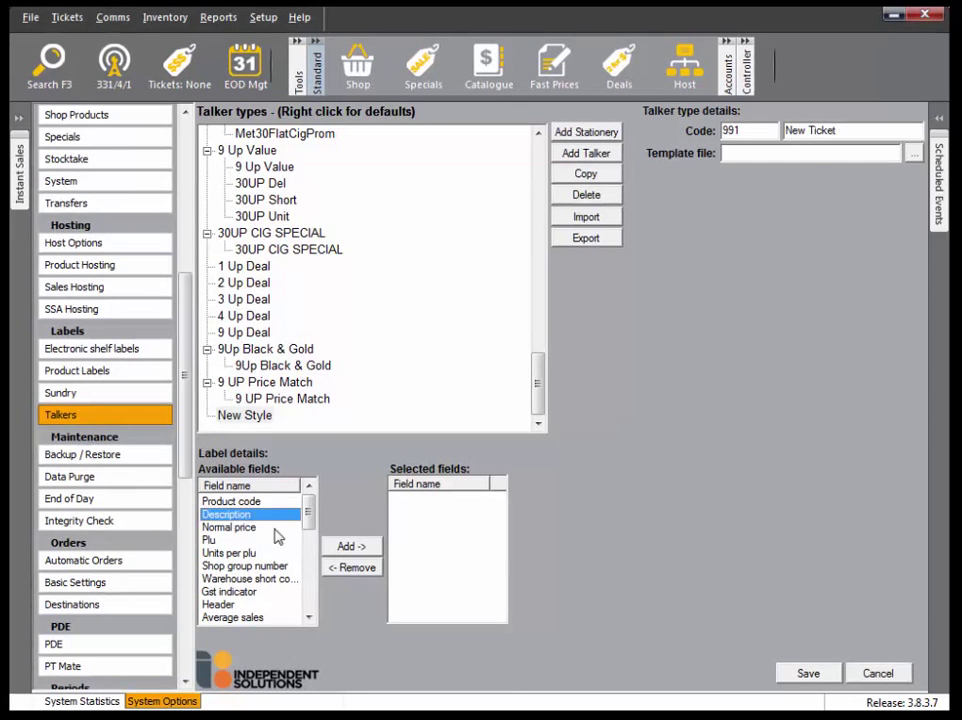
click(340, 547)
Place Description 2 from left, 25 from top, centred, in font size 16
click(619, 494)
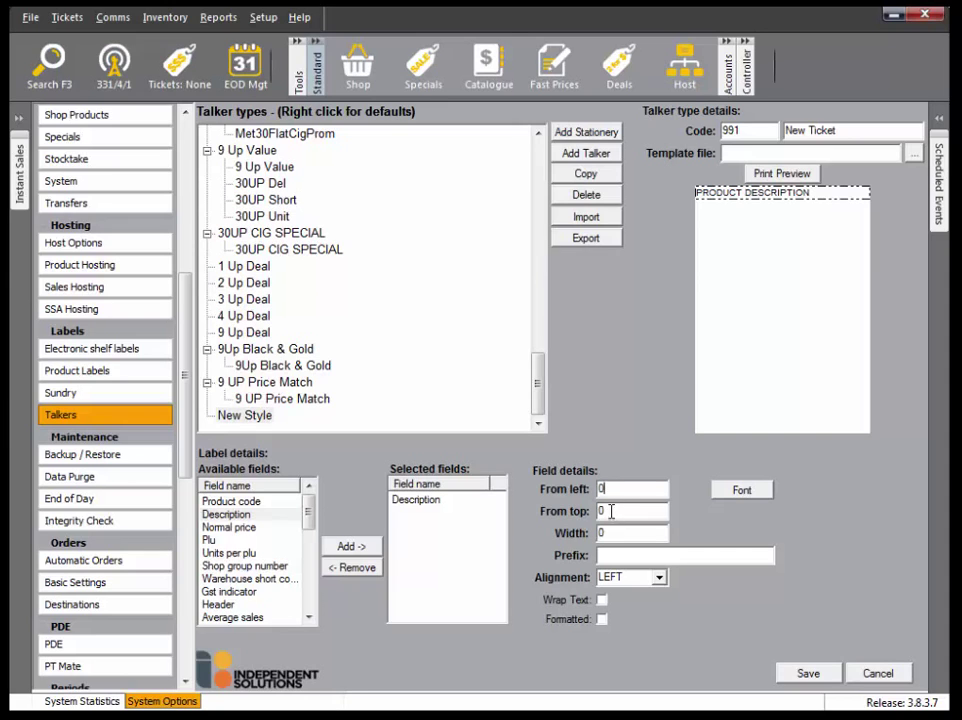
key(BackSpace)
text(2)
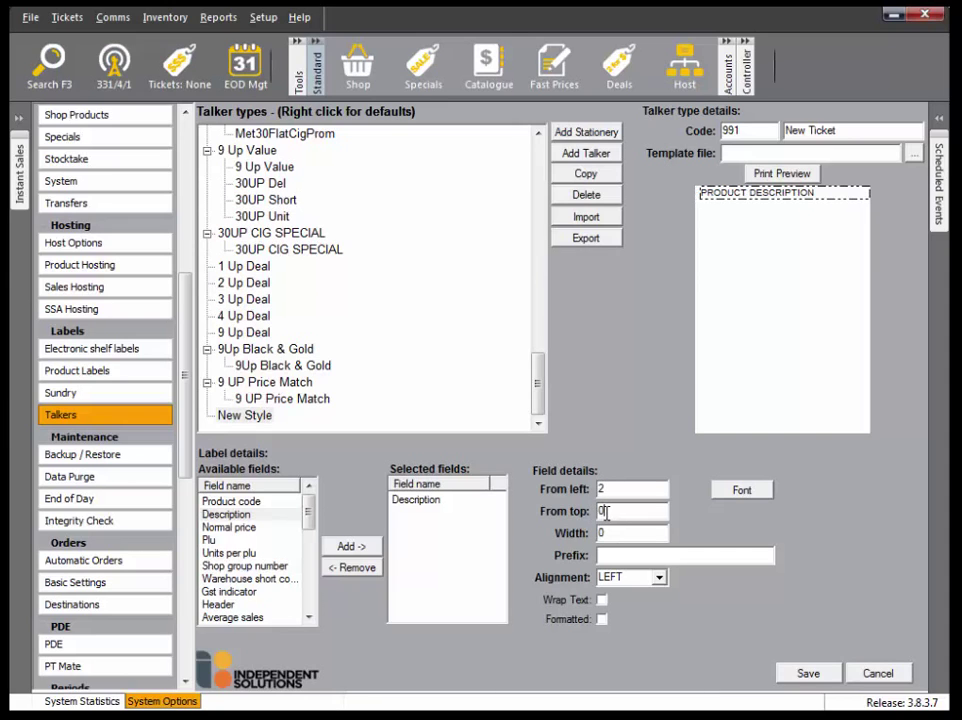
key(BackSpace)
text(25)
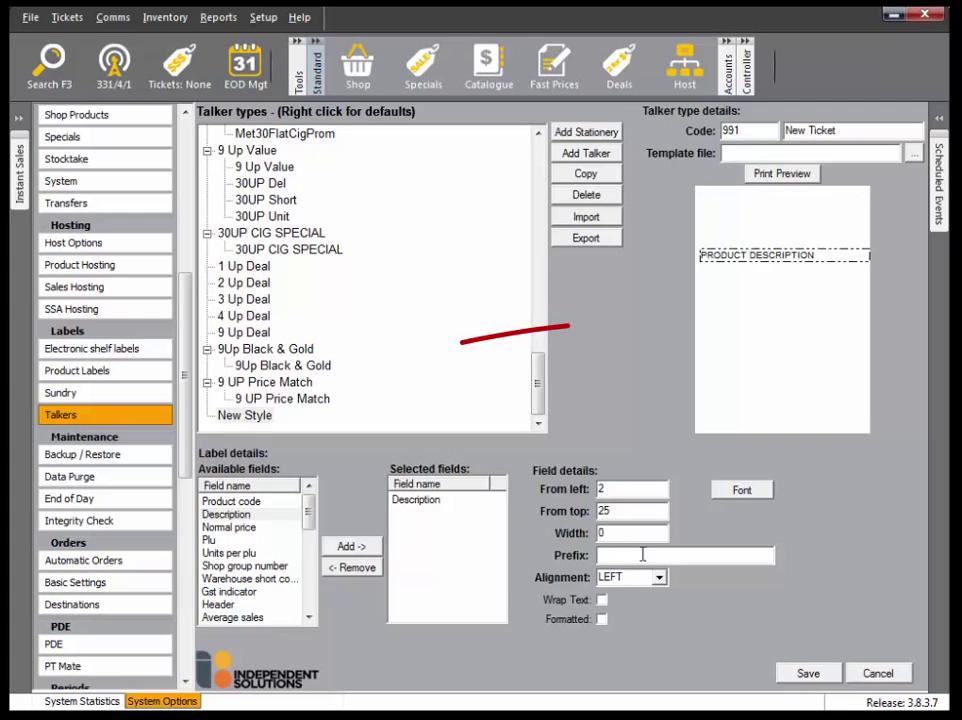
click(659, 578)
click(645, 604)
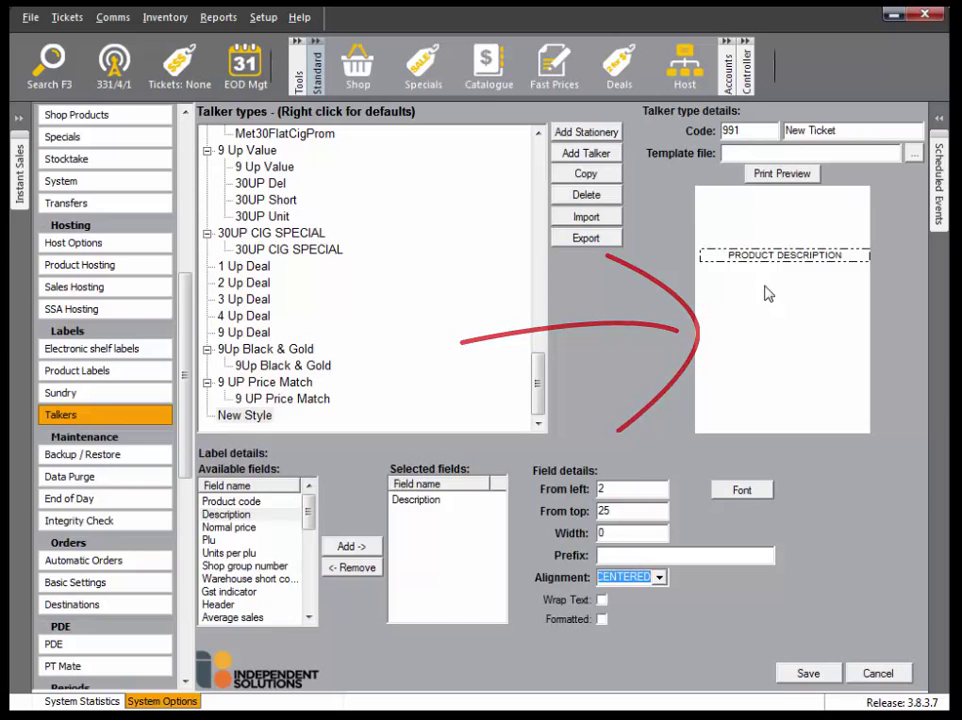
click(730, 494)
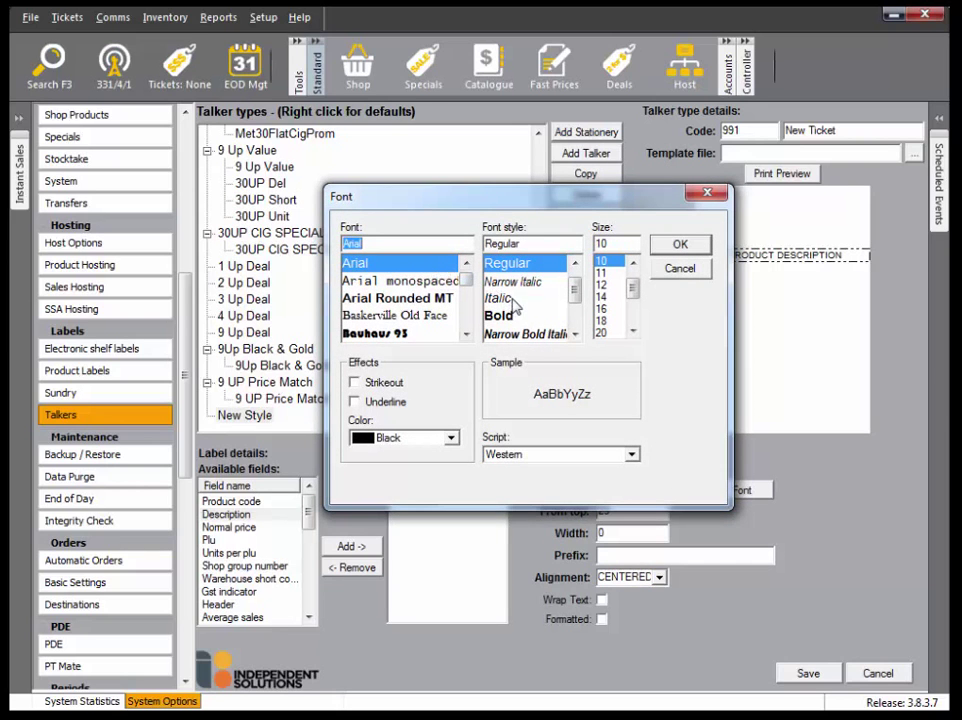
click(603, 308)
click(680, 247)
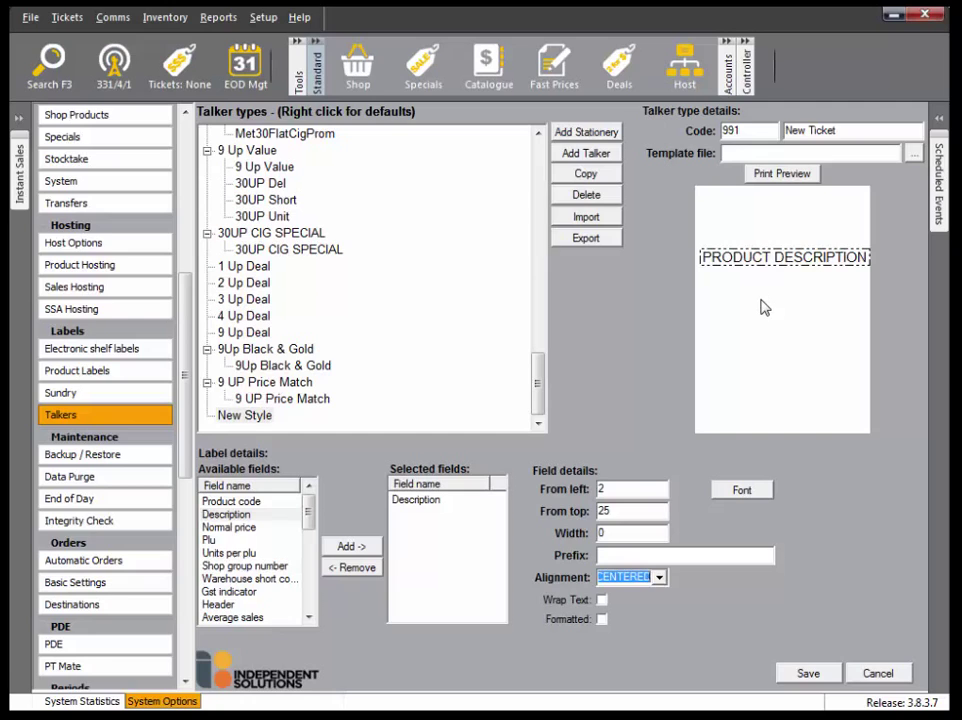
Add Product code at left 27, top 81, formatted and in bold
click(235, 501)
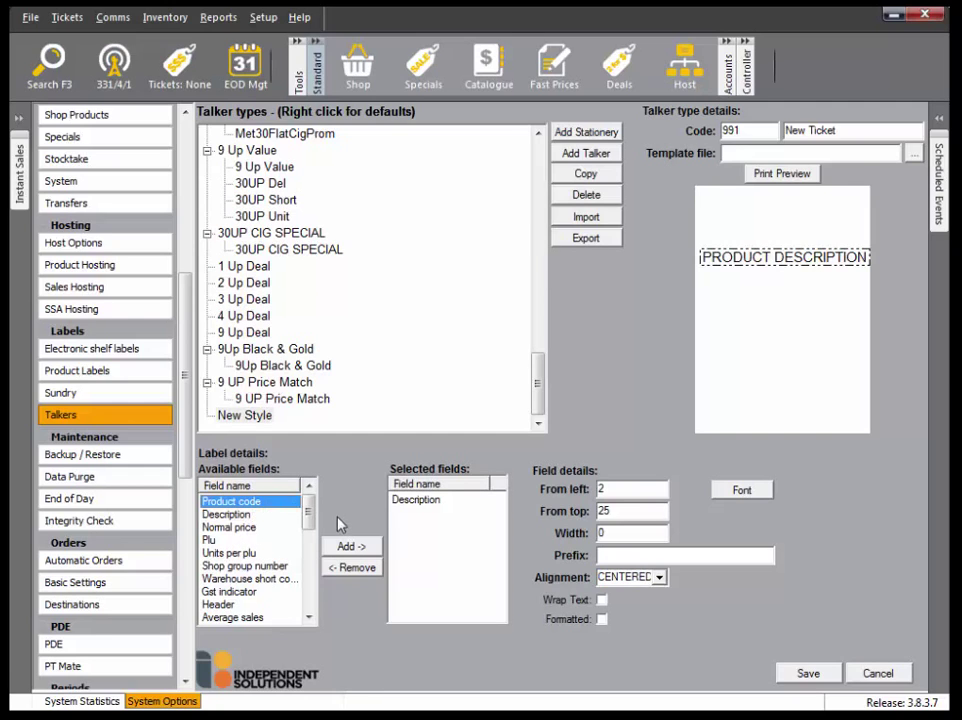
click(345, 546)
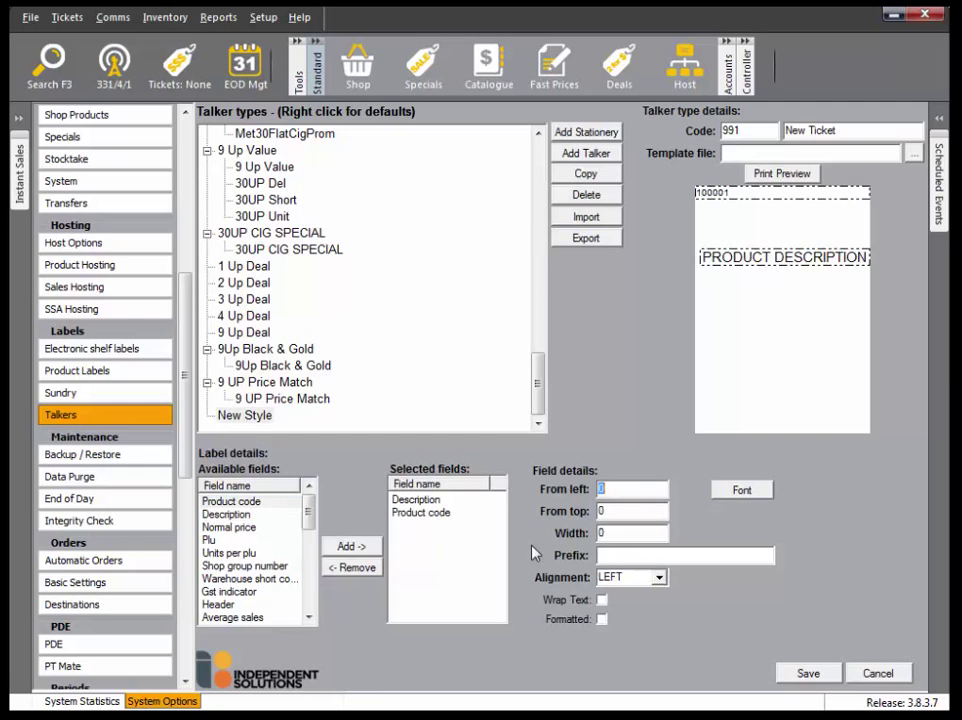
text(27)
click(608, 510)
key(BackSpace)
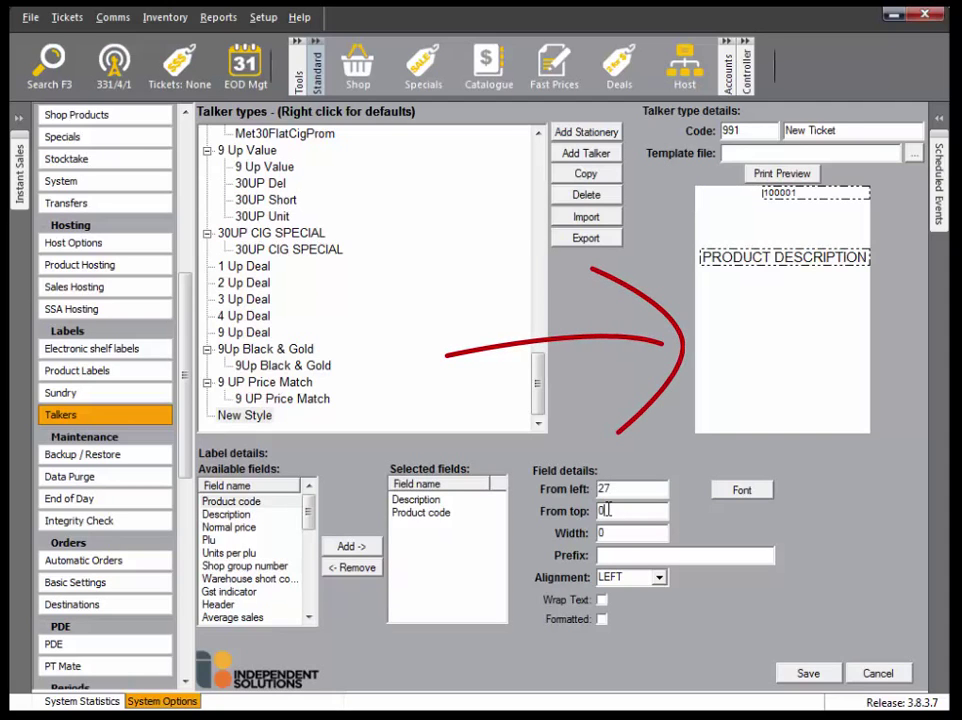
text(81)
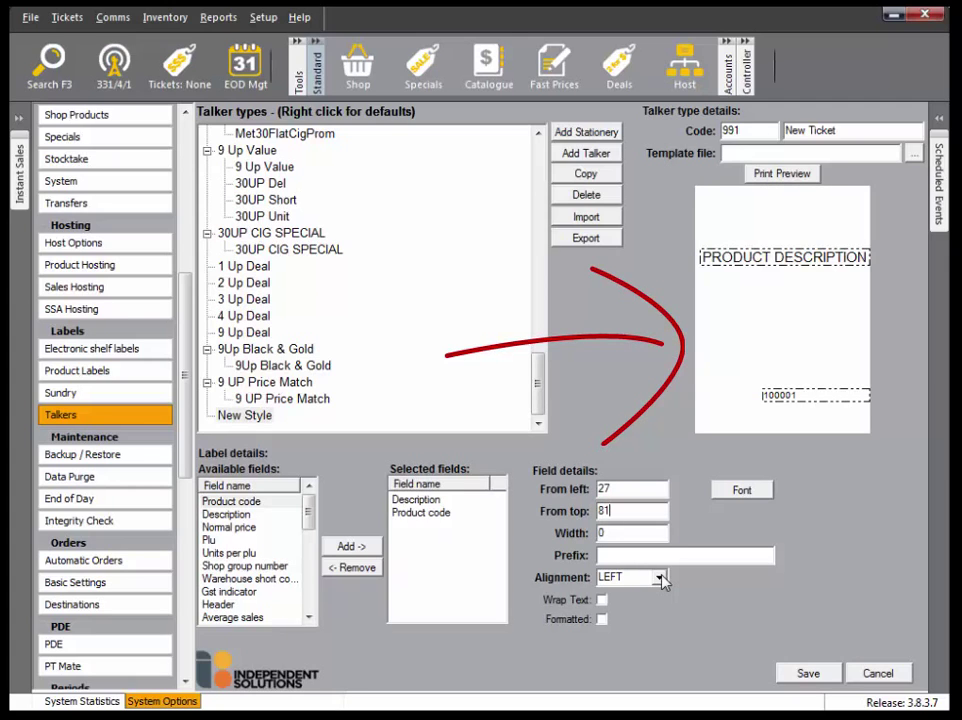
click(602, 620)
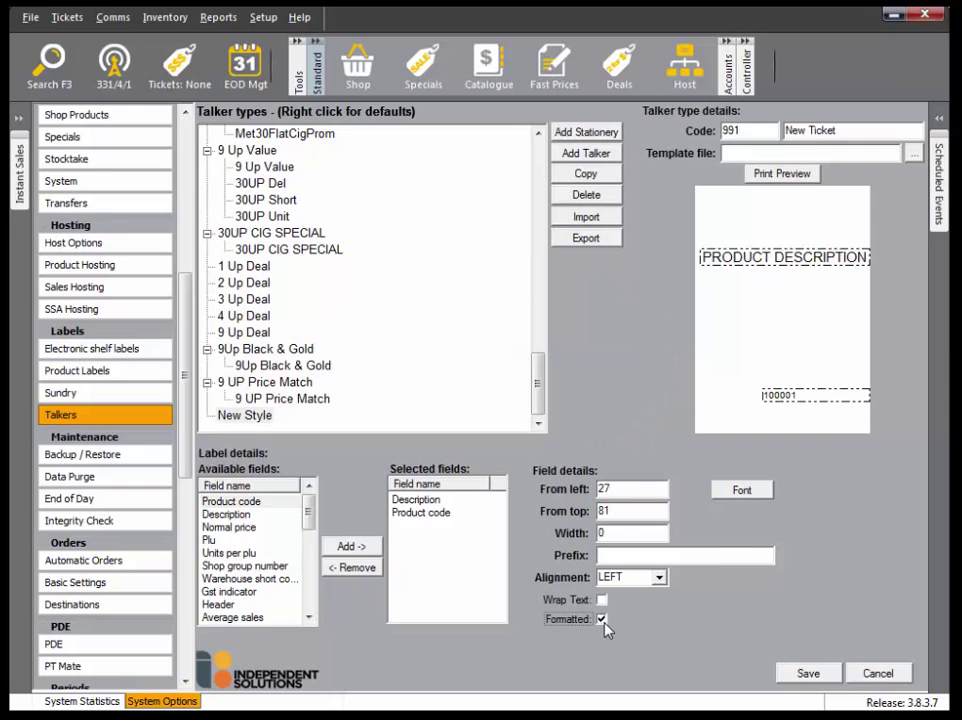
click(741, 488)
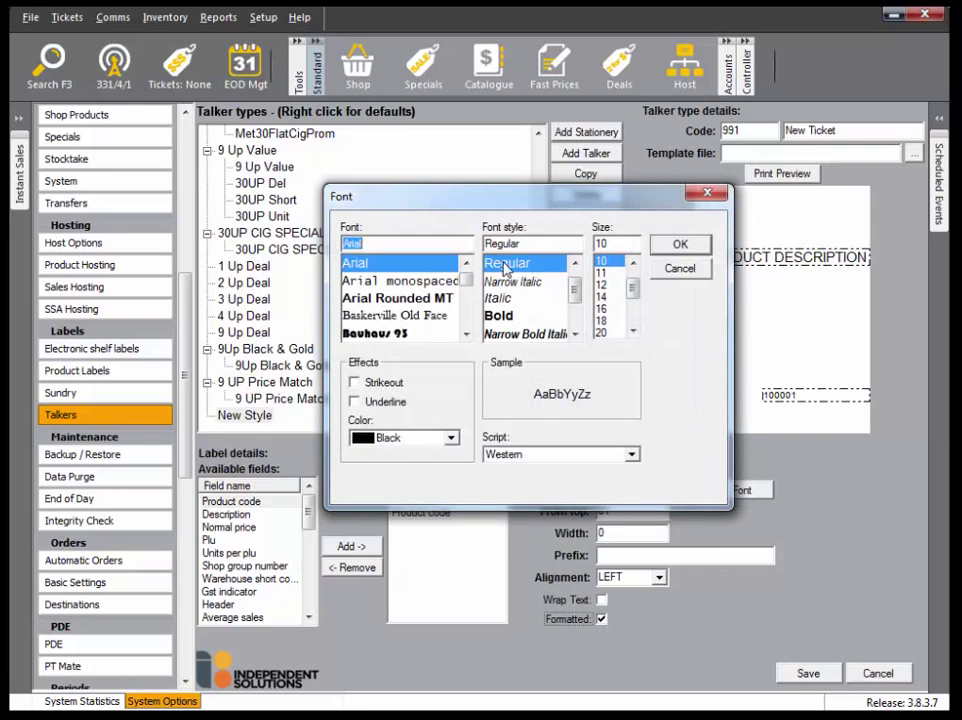
click(498, 315)
click(679, 244)
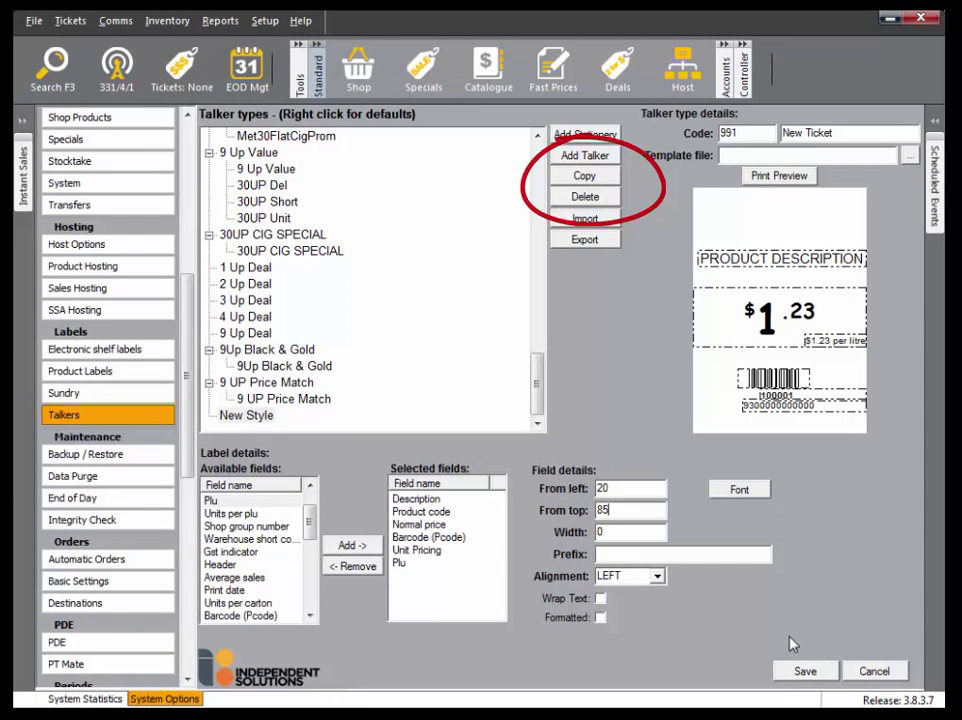
Save the New Ticket talker style and close its editor
click(805, 671)
click(875, 671)
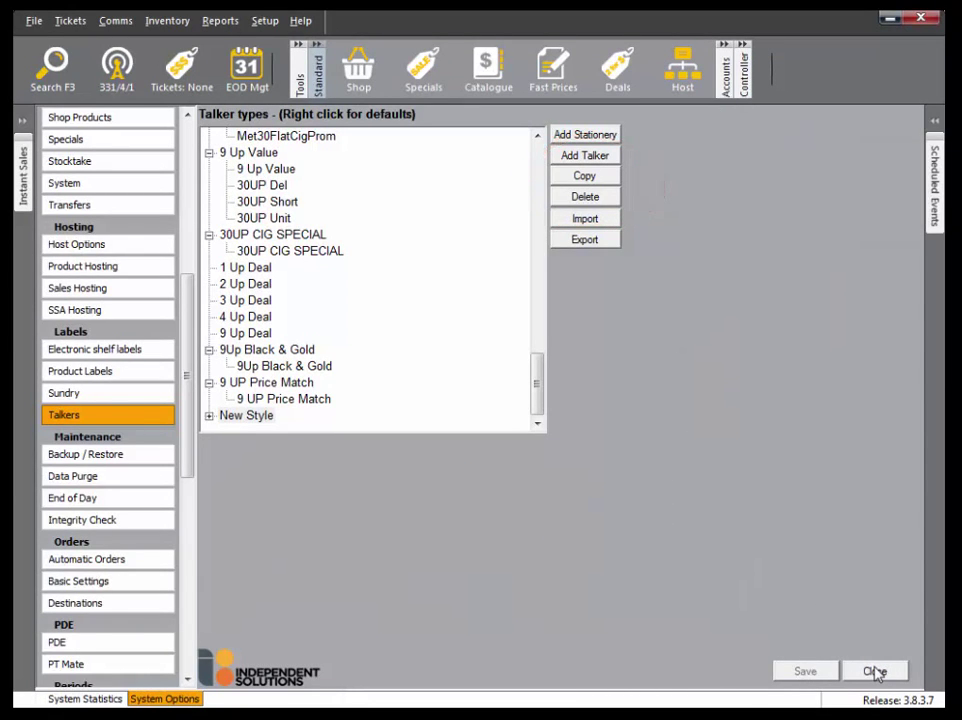
Find KIRKS CLUB LEMON 2L with a 'kirks' product search and open it
click(875, 671)
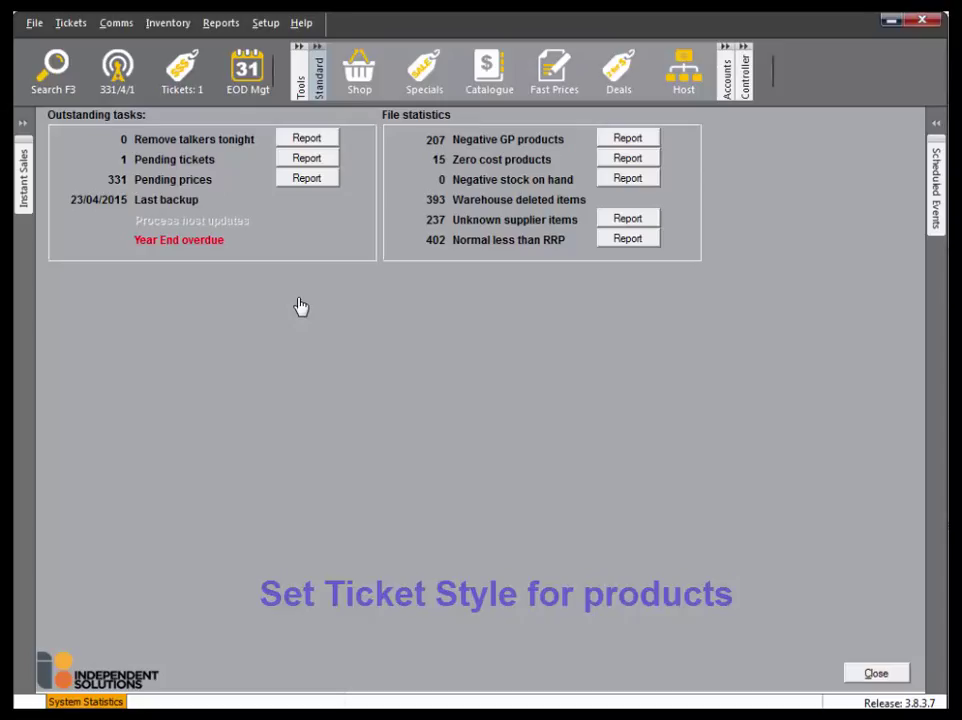
click(362, 74)
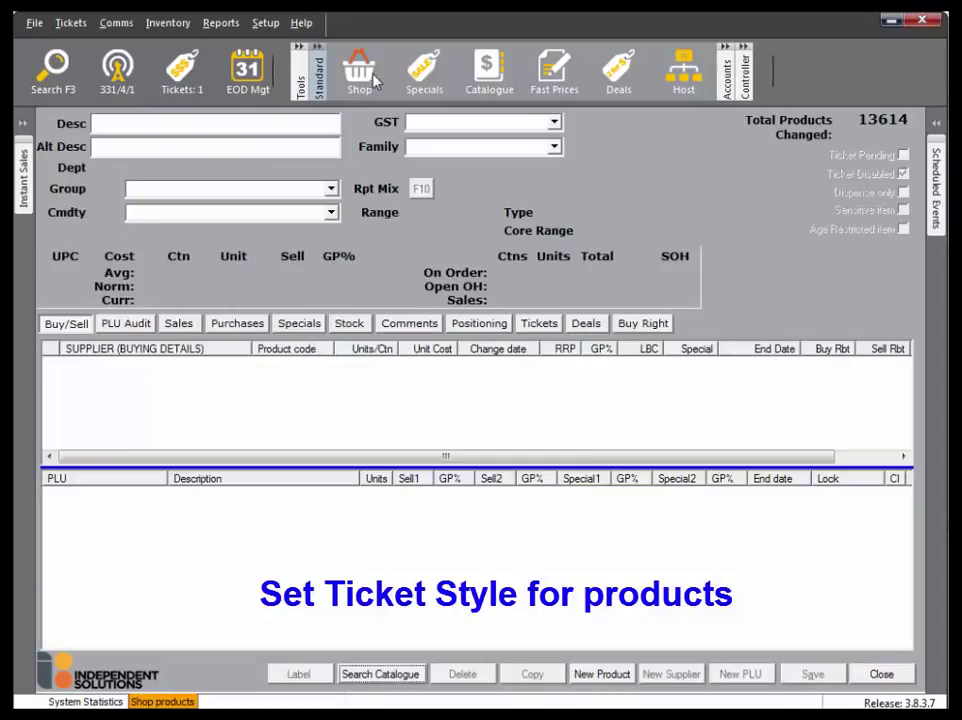
click(52, 68)
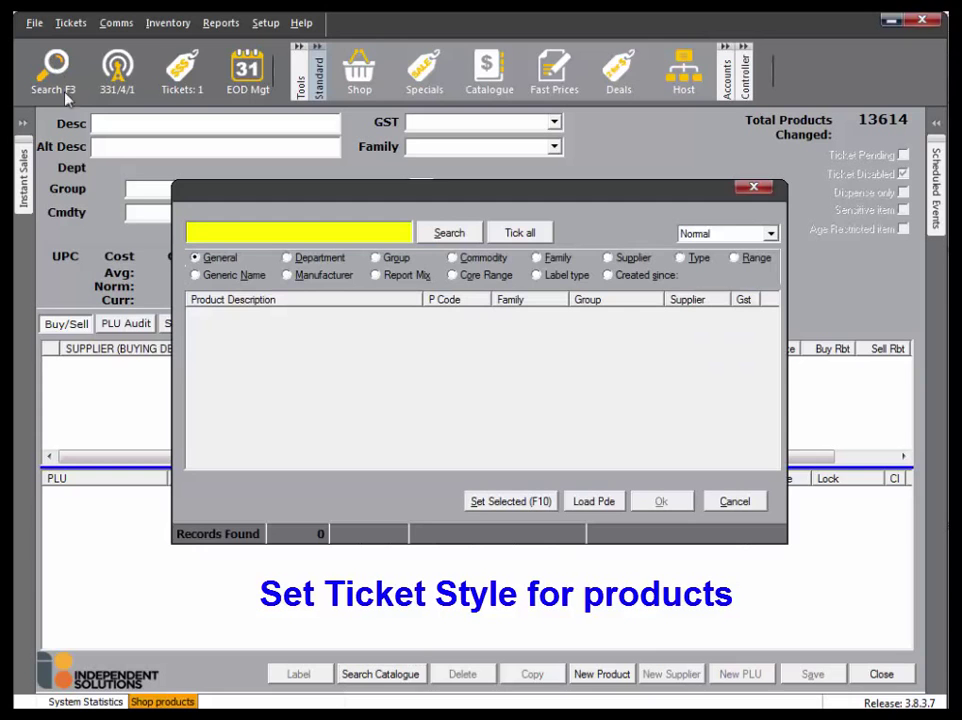
text(kir)
text(ks)
key(Return)
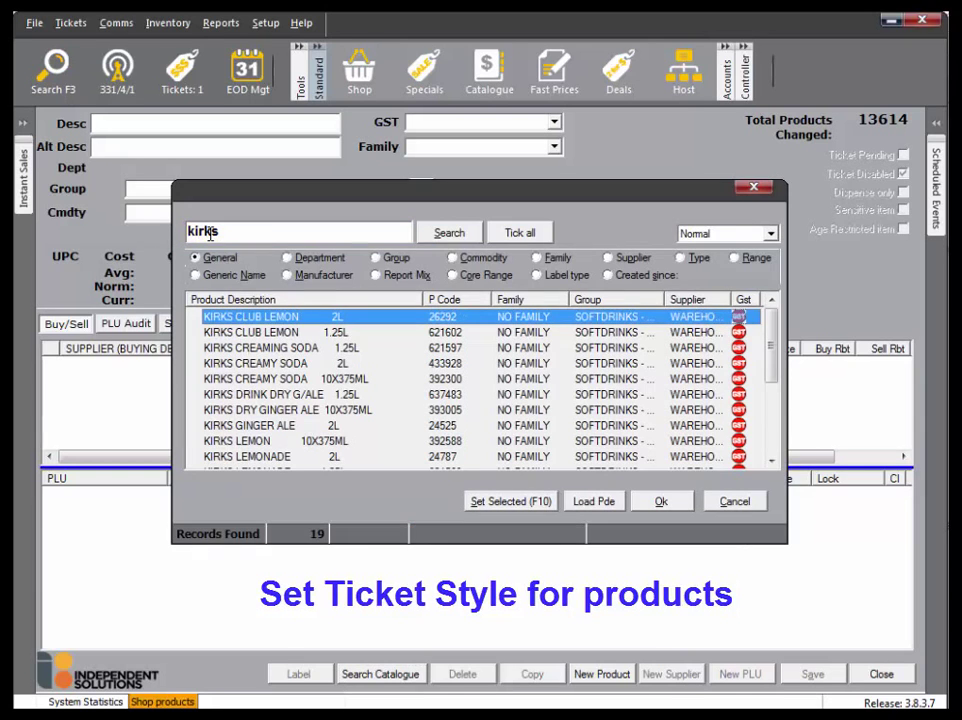
double_click(279, 318)
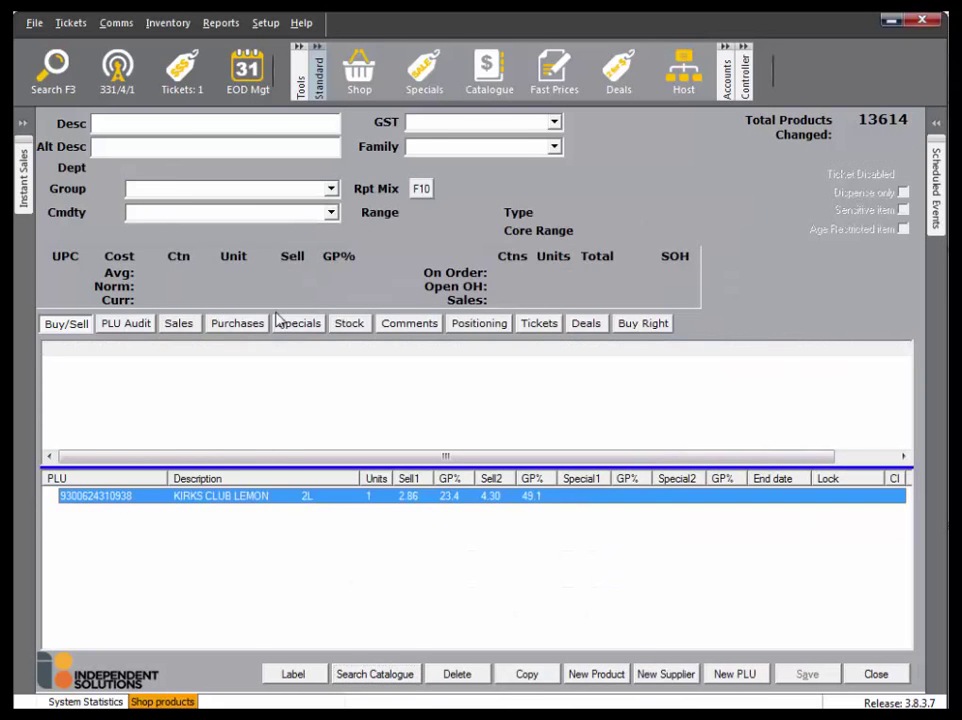
Add a New Ticket label to the product's tickets
click(538, 324)
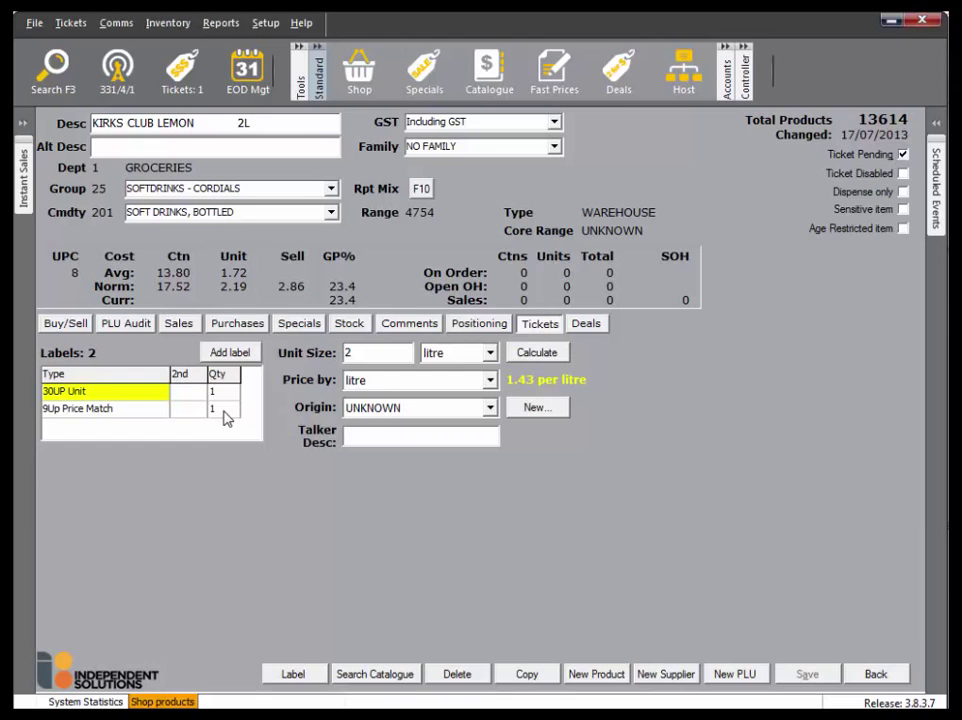
click(240, 356)
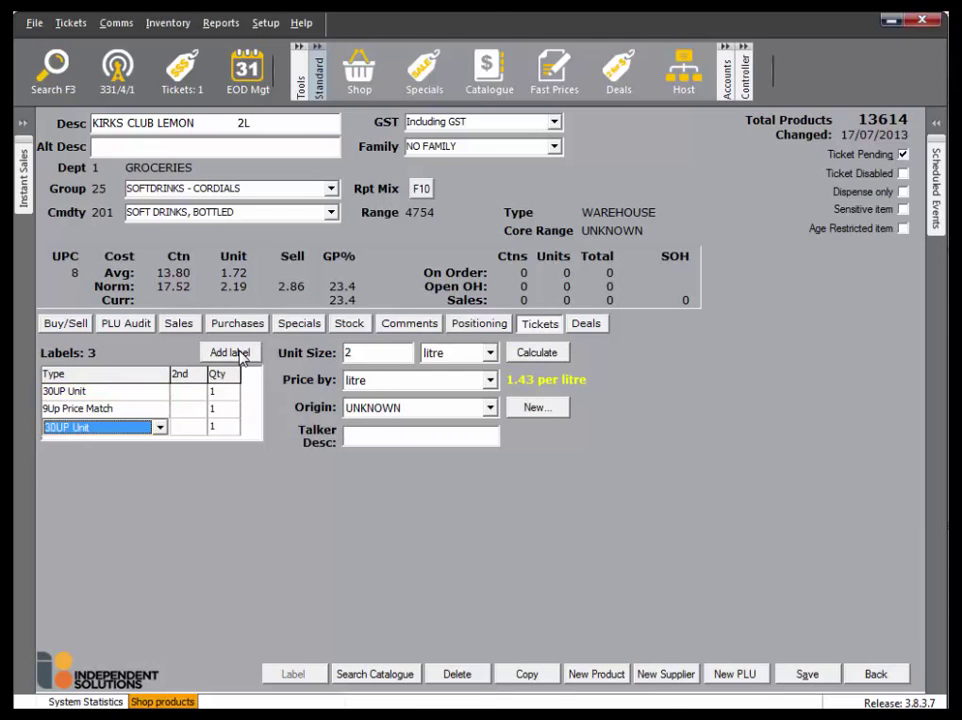
click(160, 427)
drag(161, 490, 161, 526)
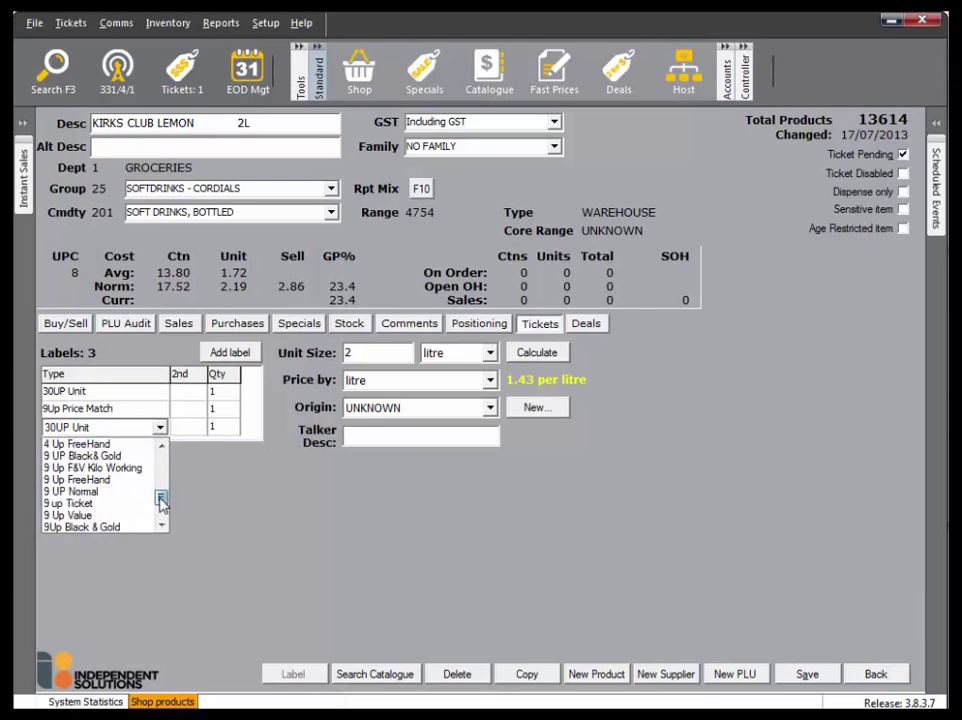
click(122, 527)
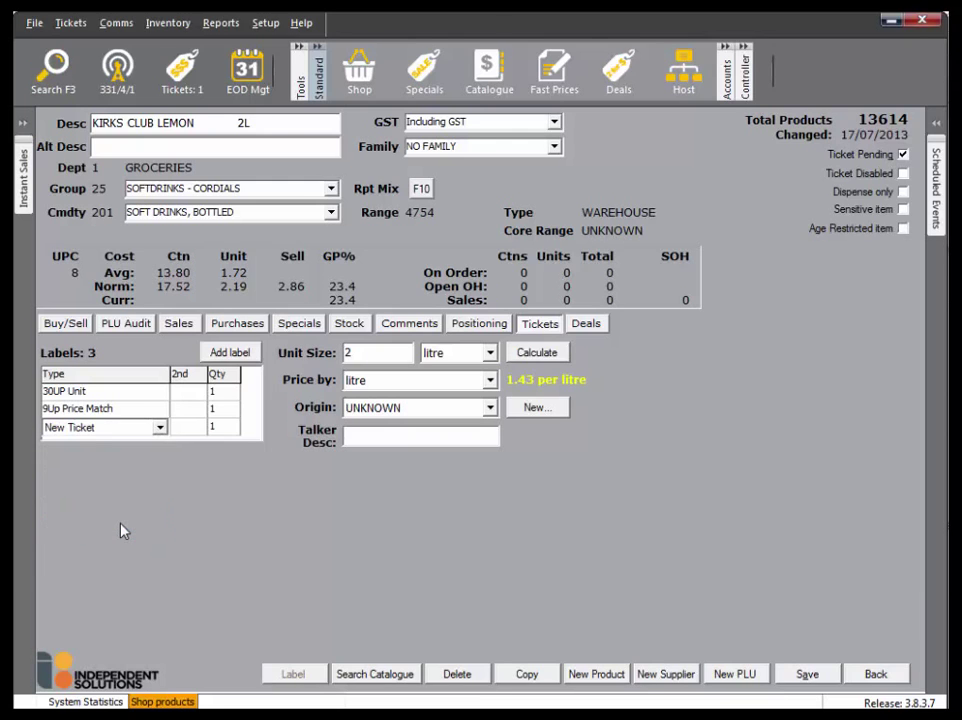
Delete the 30UP Unit label and save the product
click(185, 391)
right_click(193, 393)
click(230, 418)
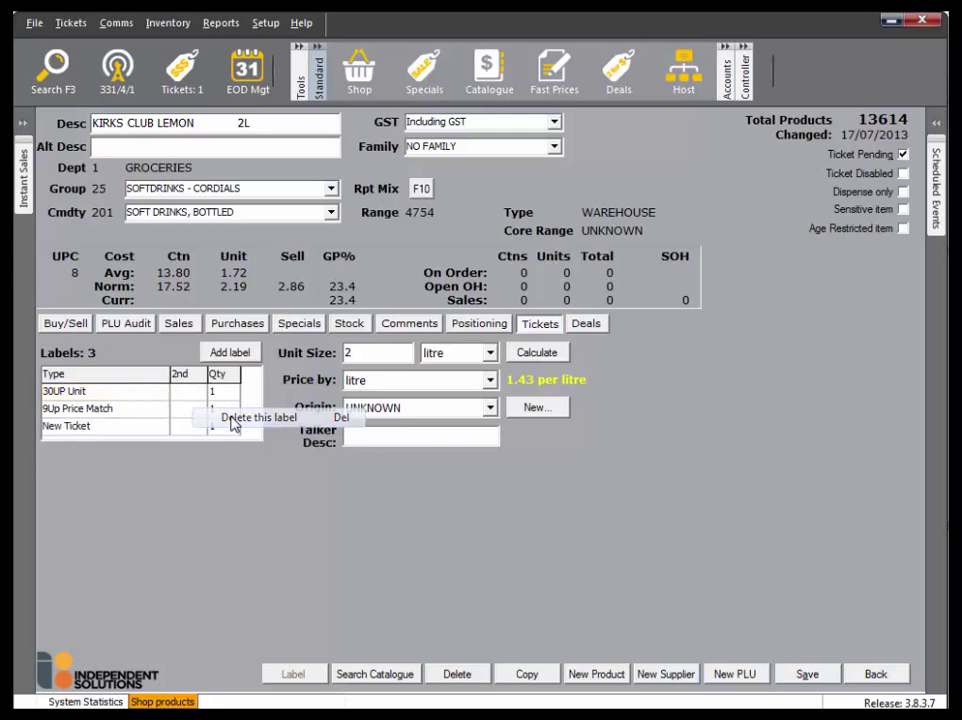
click(672, 395)
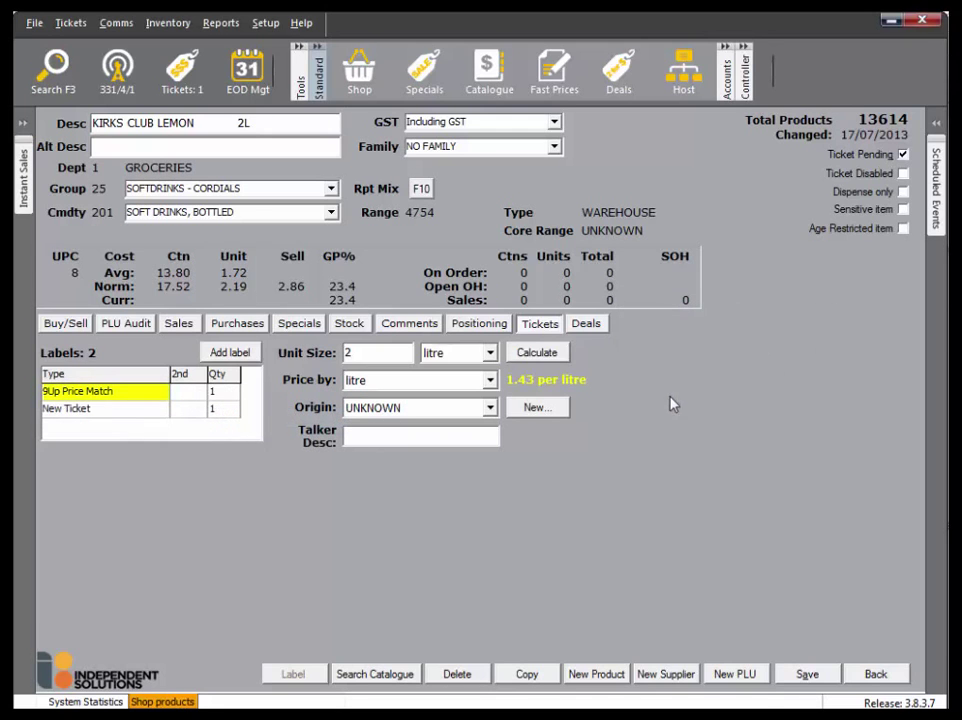
click(817, 682)
Start a New Ticket print batch in ticket management, then cancel and close it
click(876, 676)
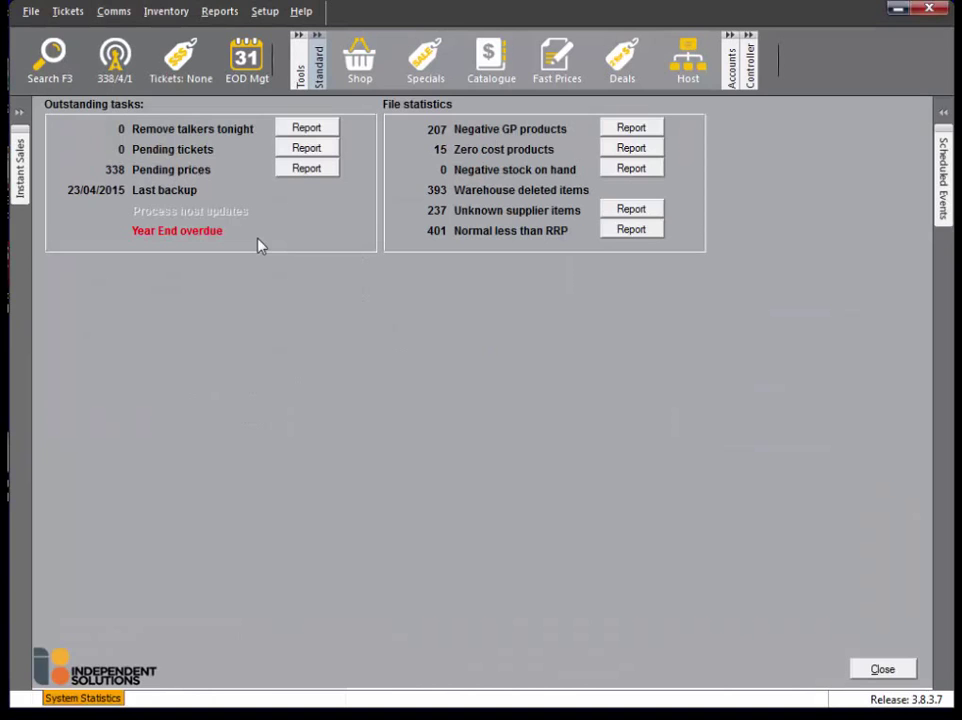
click(183, 61)
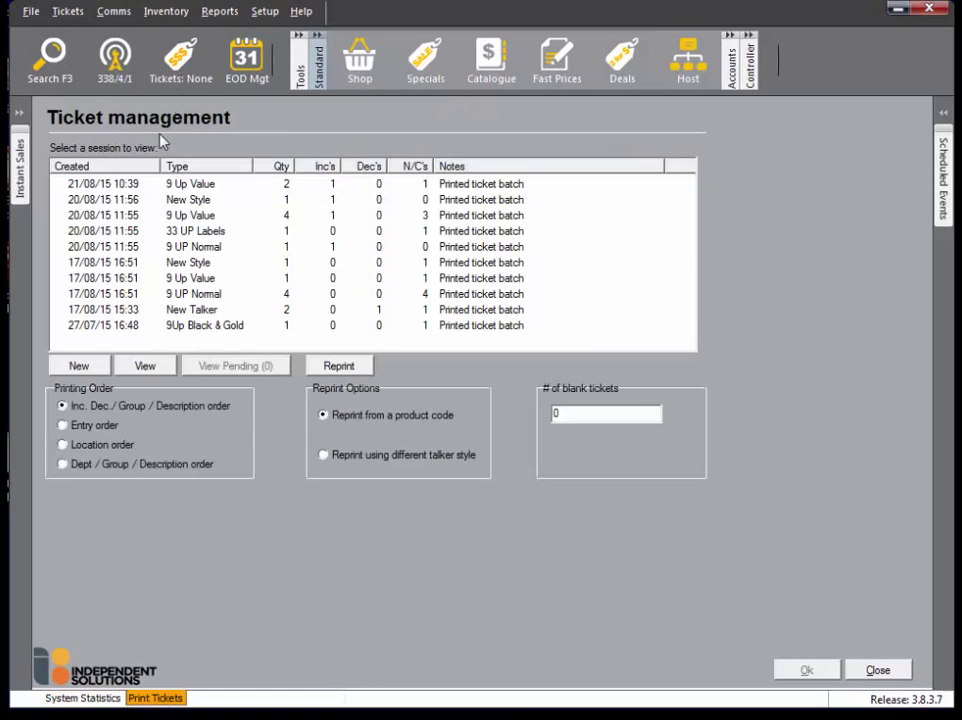
click(96, 369)
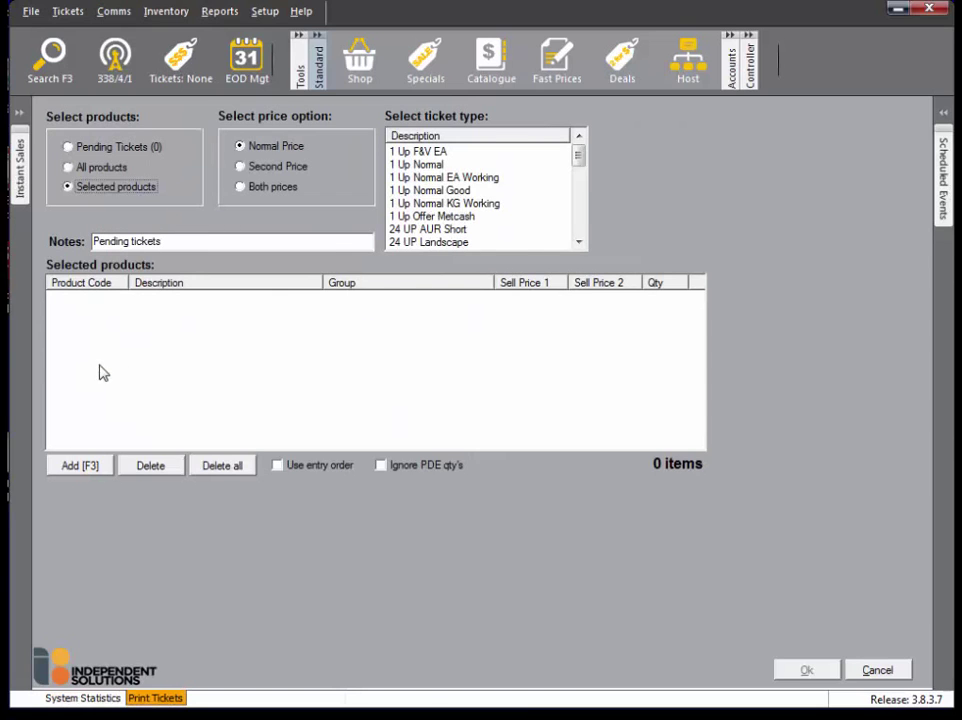
drag(582, 163, 548, 247)
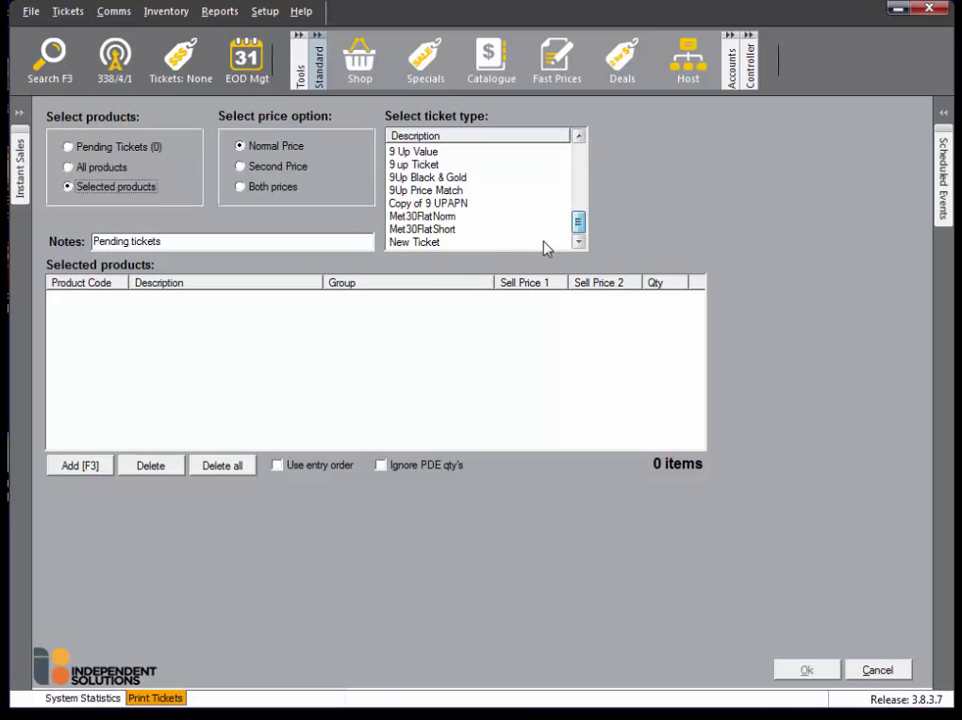
click(533, 244)
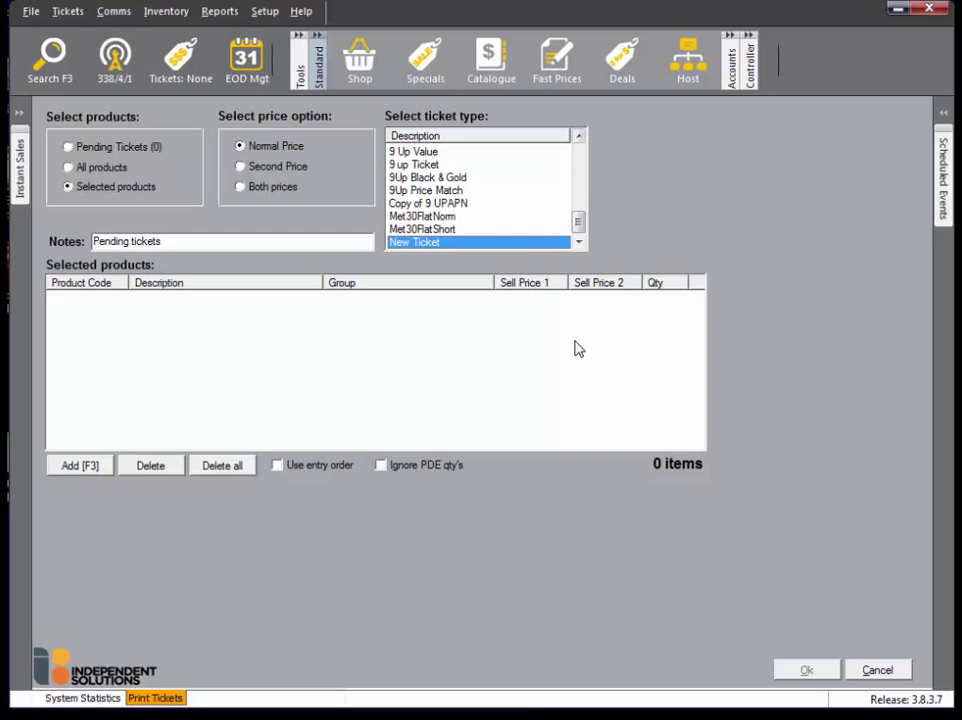
click(903, 671)
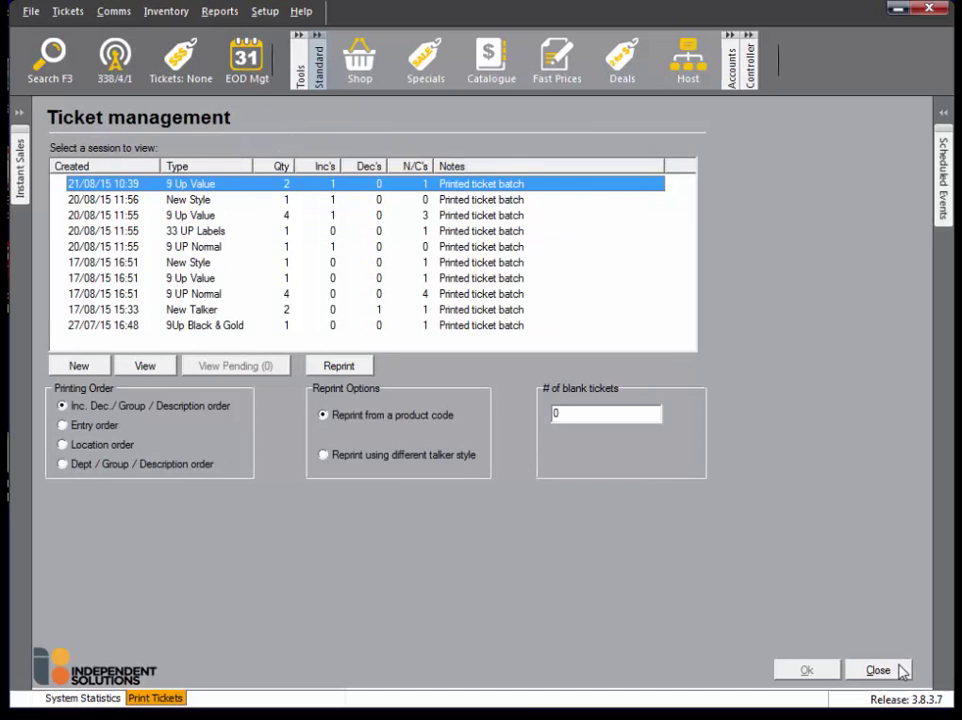
click(903, 670)
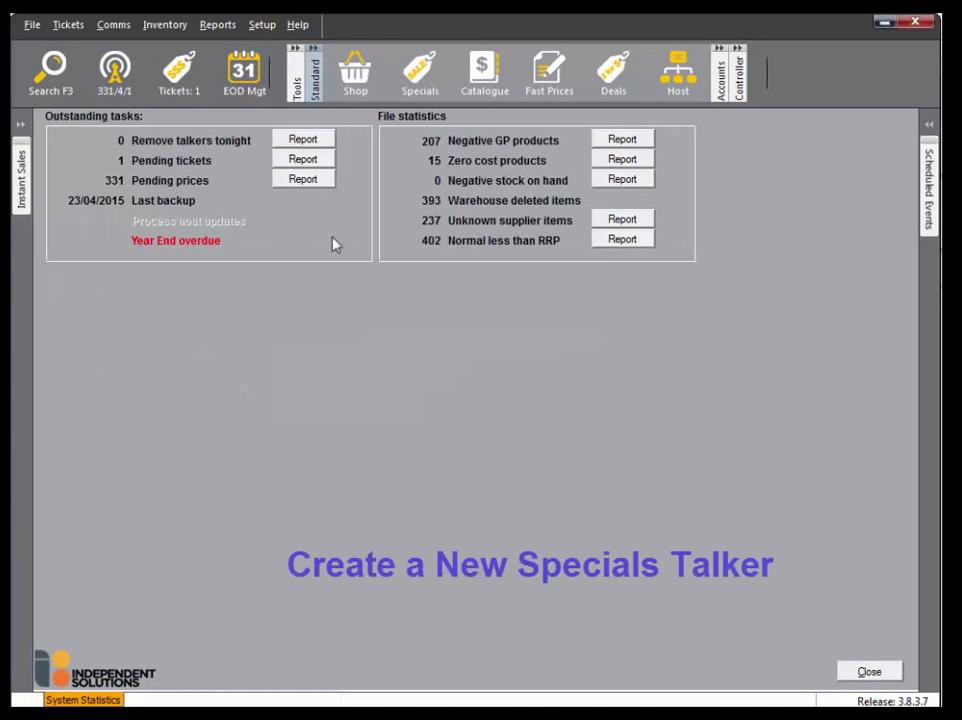
Go back to System Options and show the Talkers settings
click(264, 26)
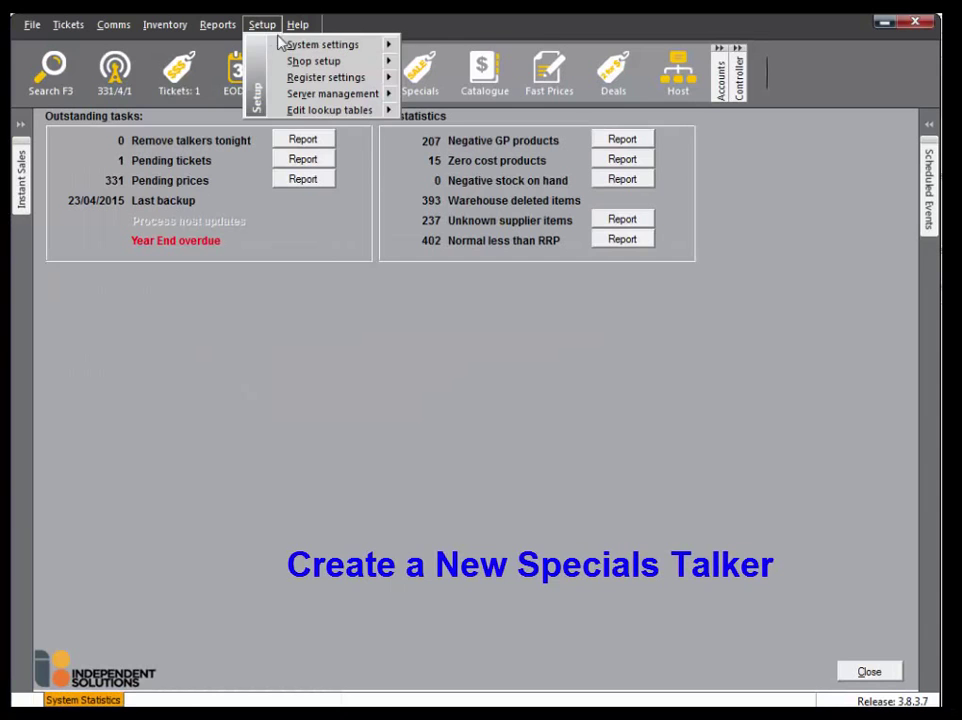
mouse_move(323, 44)
click(437, 50)
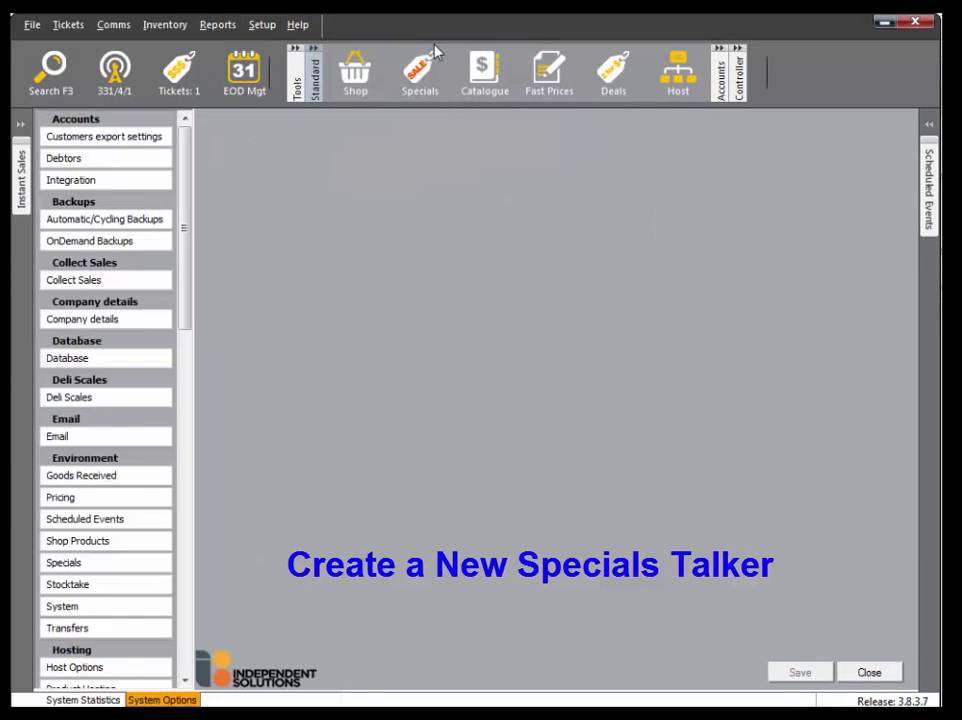
scroll(137, 395, down, 8)
click(137, 393)
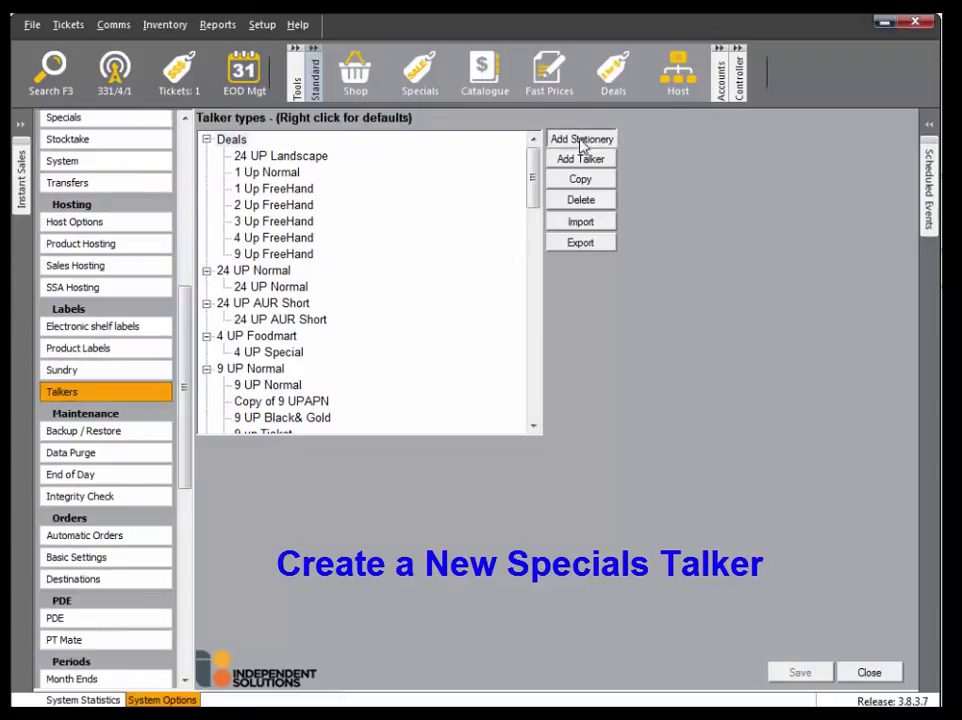
Save promotion stationery code 100 'New Specials Talker', 1 label across by 1 down
click(580, 138)
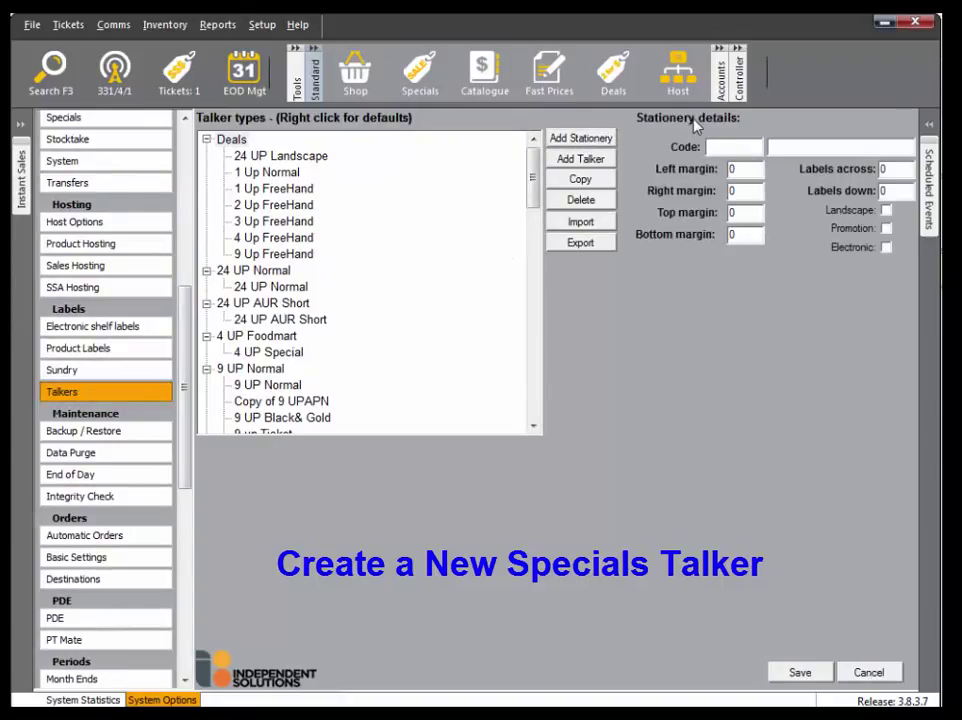
text(100)
key(Tab)
text(New S)
text(pecia)
text(ls Talker)
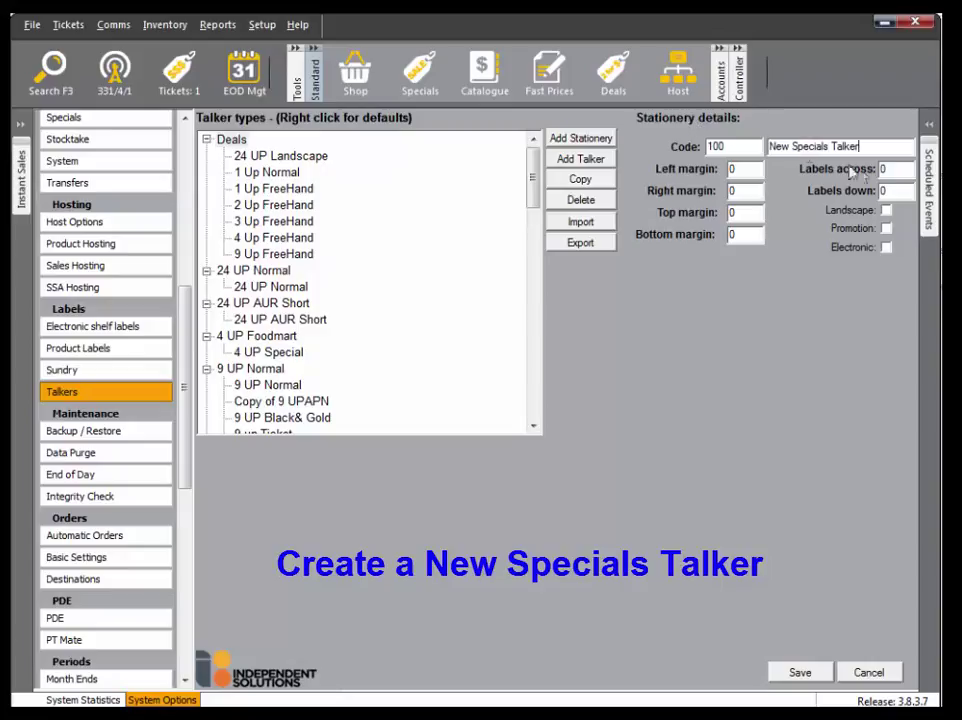
double_click(893, 170)
text(1)
click(901, 189)
text(1)
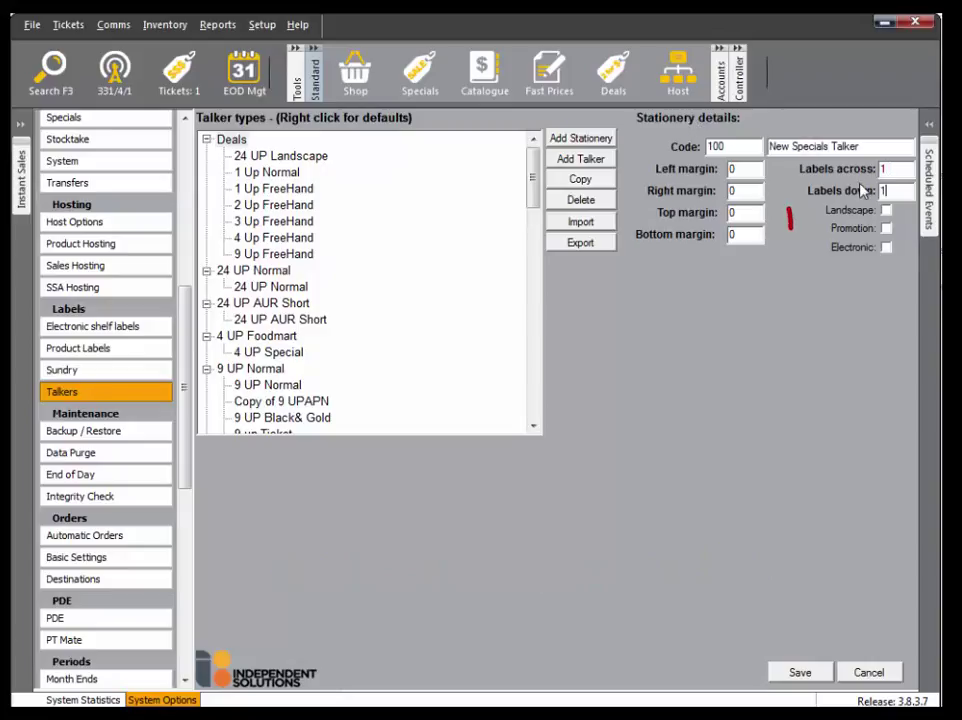
click(886, 228)
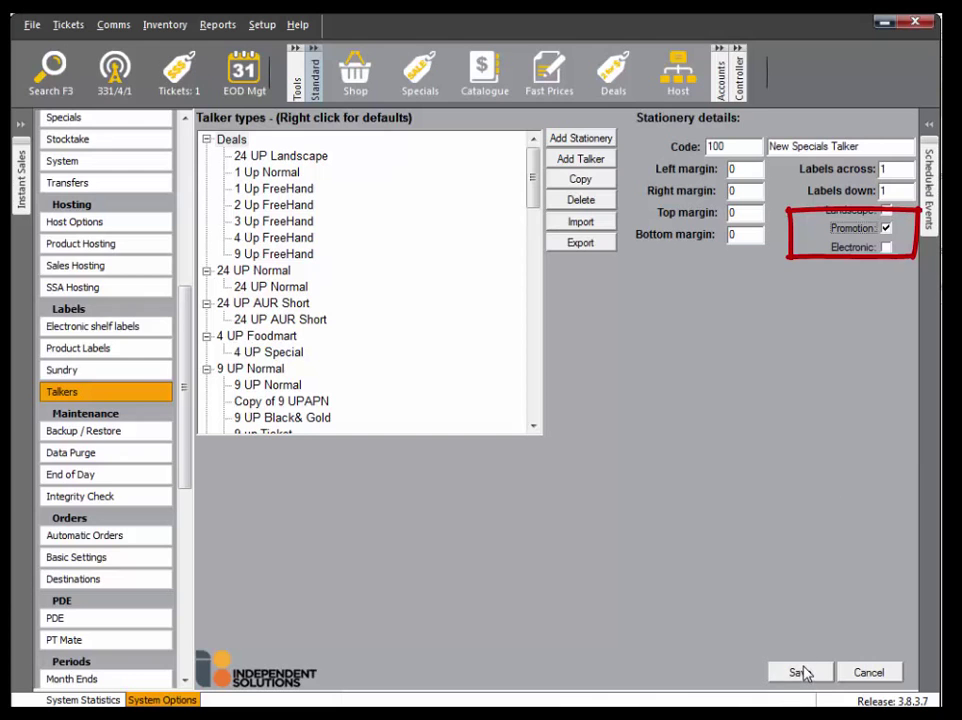
click(803, 672)
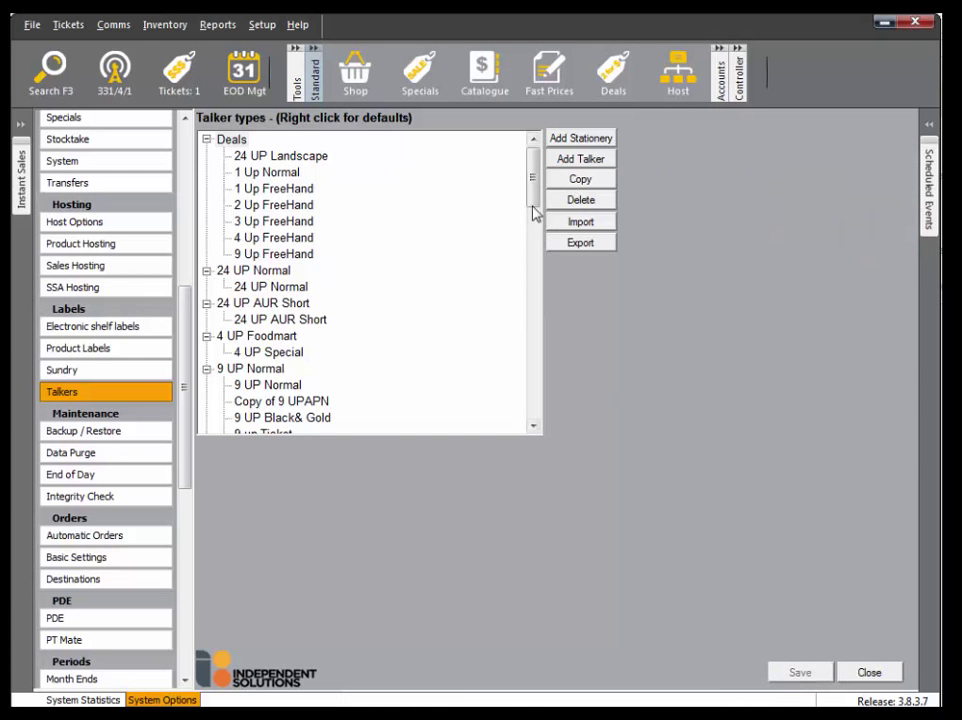
Add talker type 101 'New Specials Talker' under that stationery, then save and close
drag(532, 200, 530, 423)
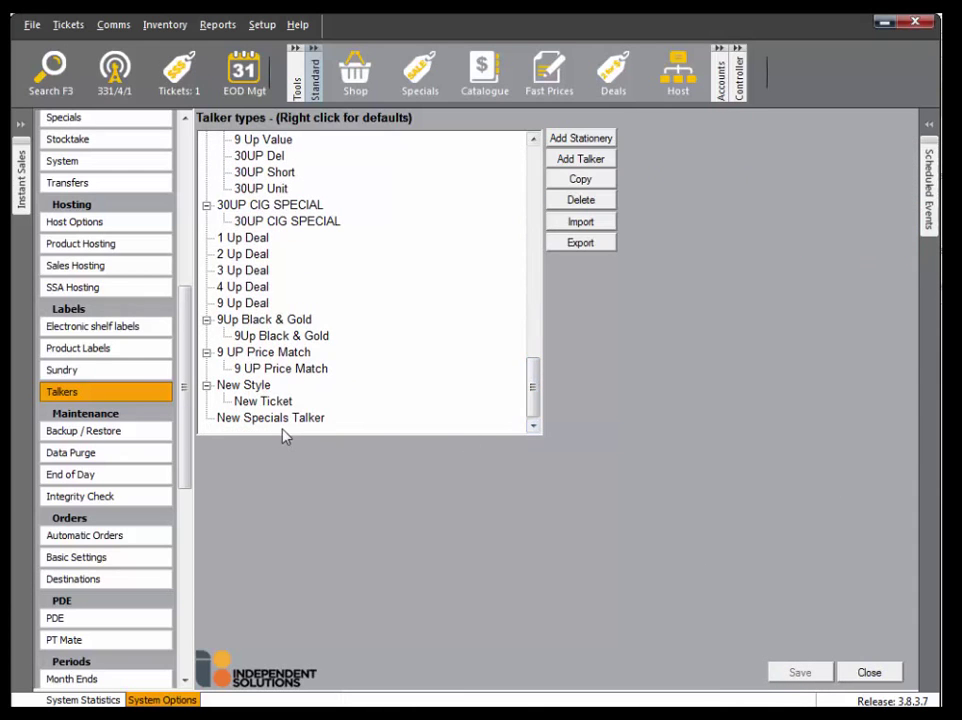
click(282, 422)
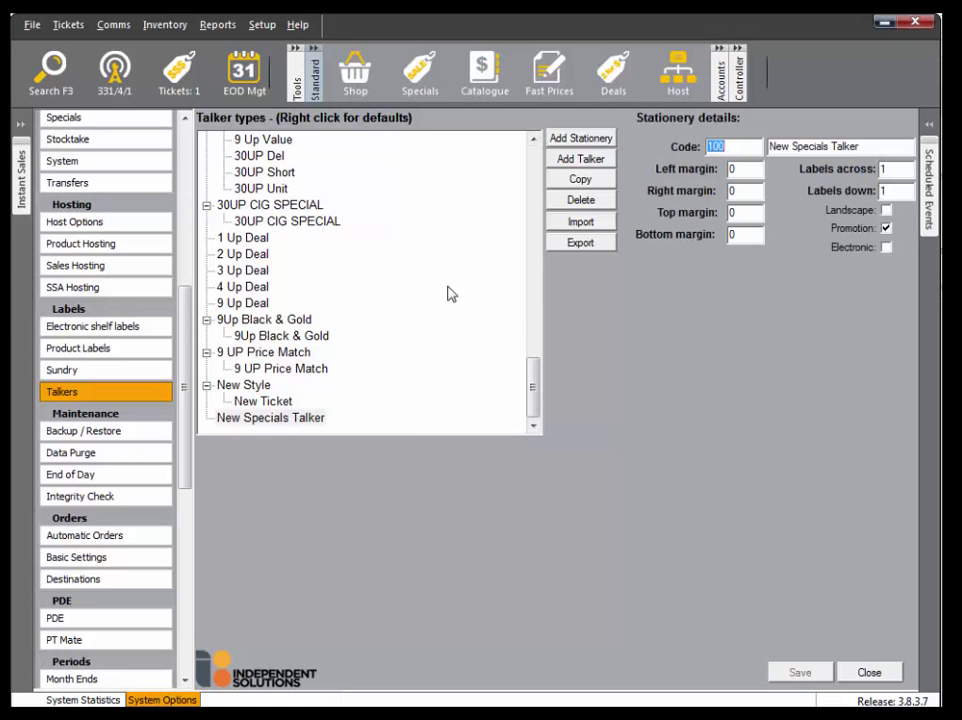
click(580, 158)
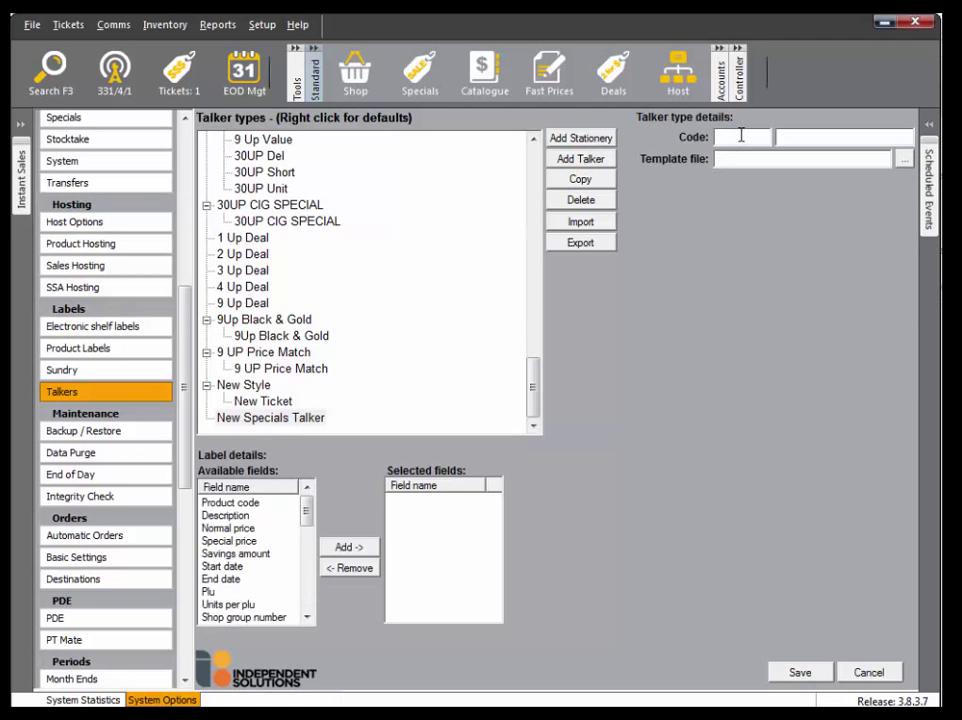
text(101)
key(Tab)
text(New )
text(Specials )
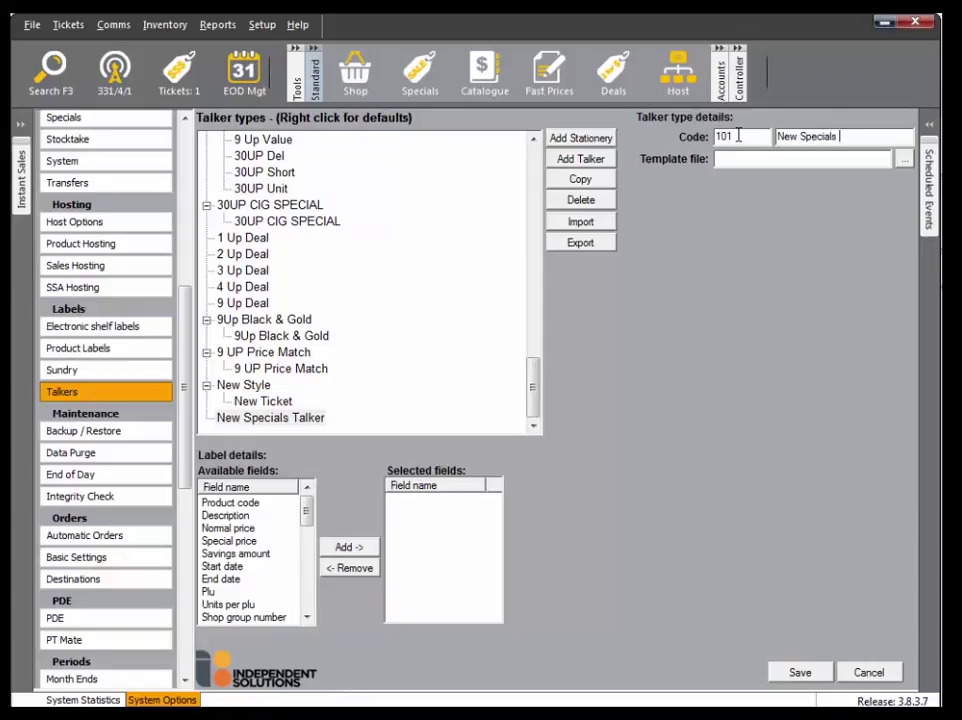
text(Talker)
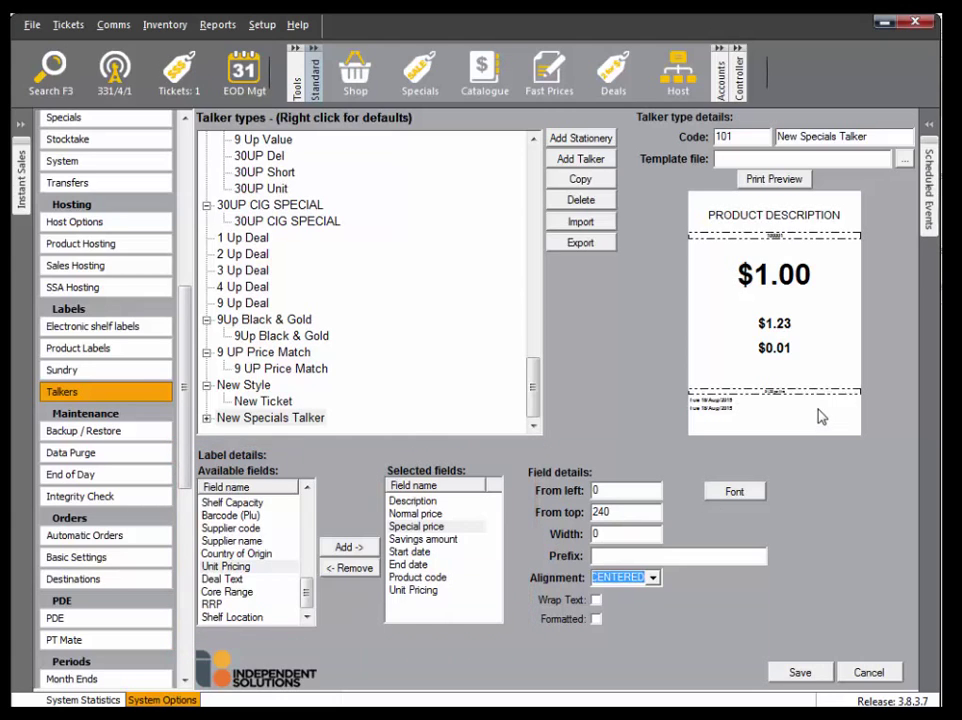
click(806, 673)
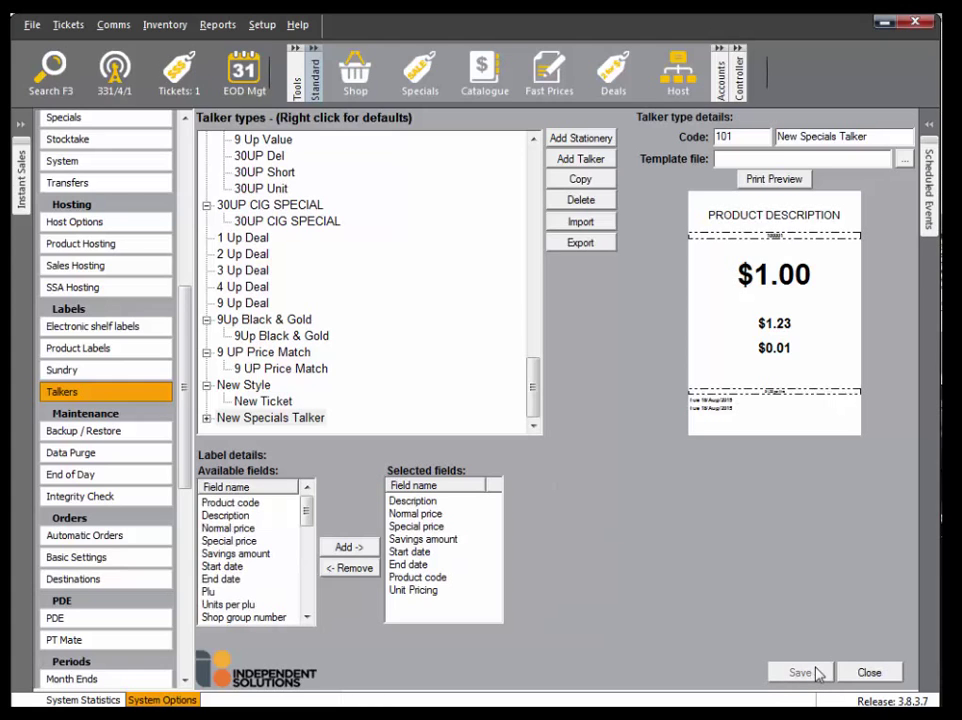
click(869, 673)
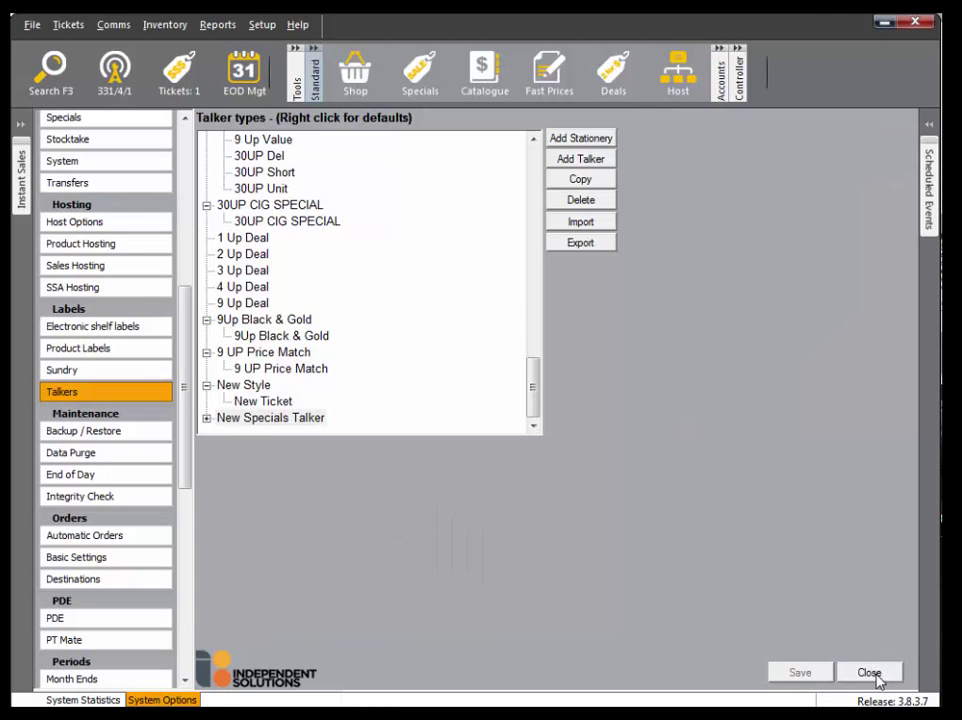
Close System Options and bring up the 17/08/2015 specials talker batch waiting to print
click(869, 673)
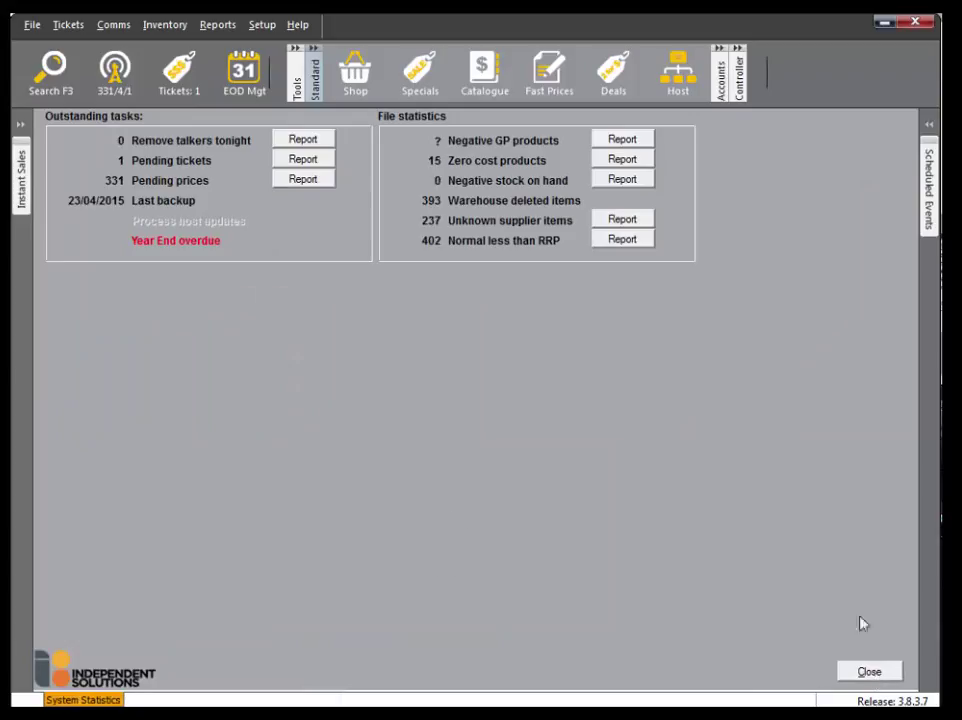
click(417, 78)
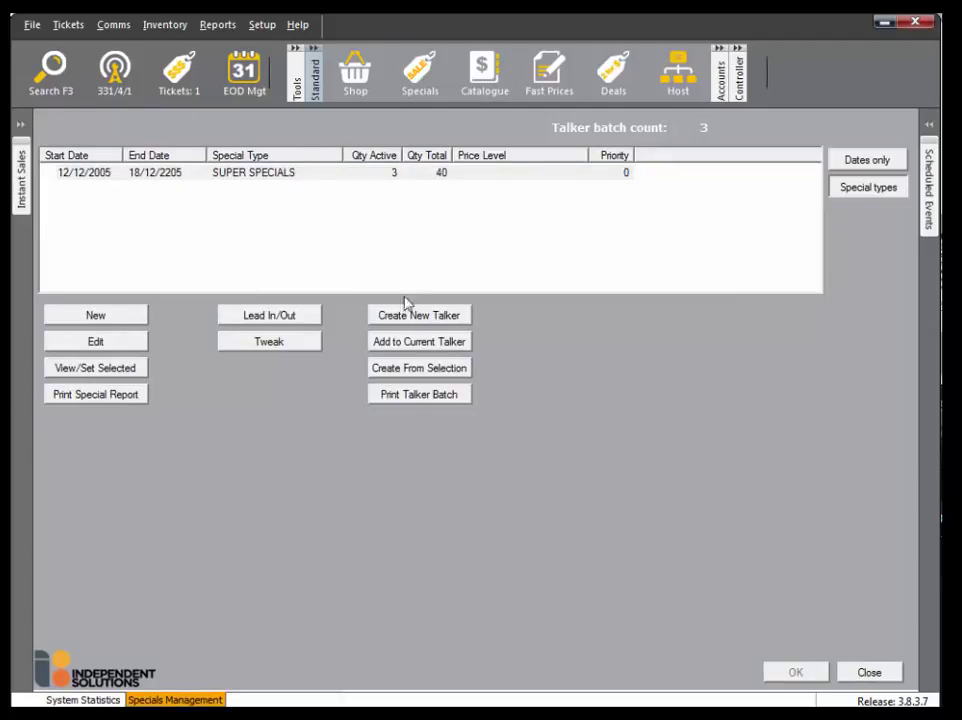
click(414, 394)
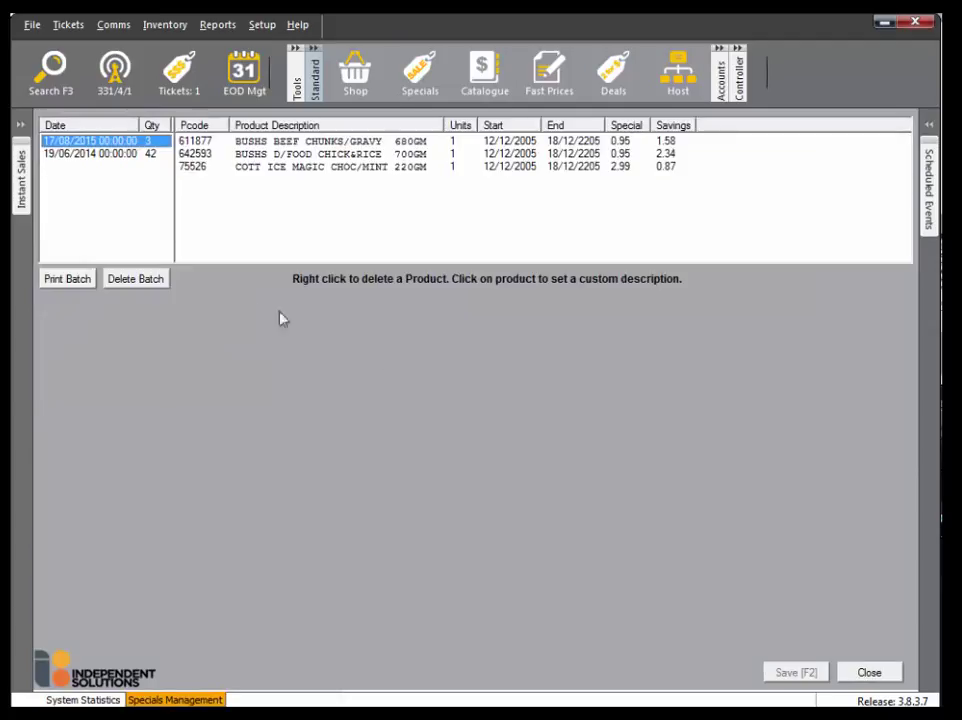
Print the three-product batch using the New Specials Talker style
click(72, 284)
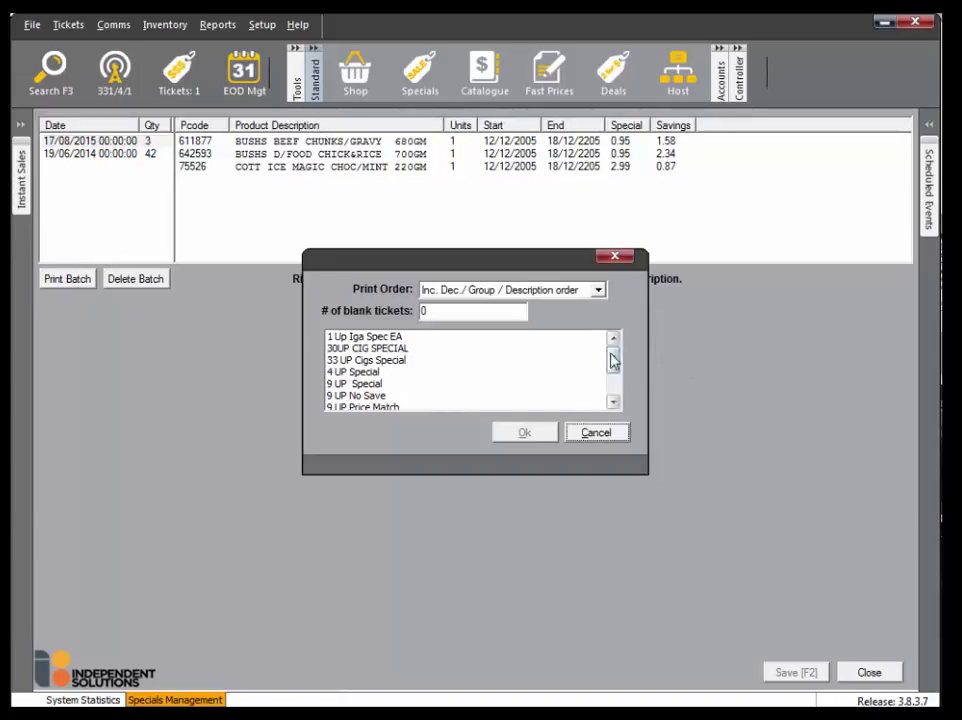
drag(613, 361, 617, 388)
click(398, 398)
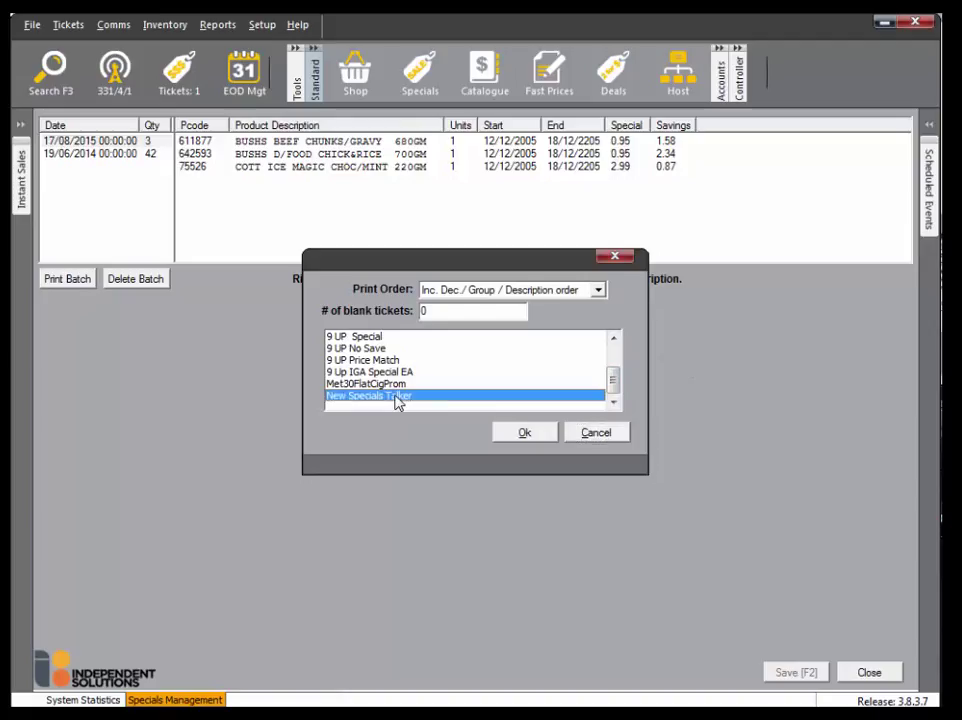
click(522, 437)
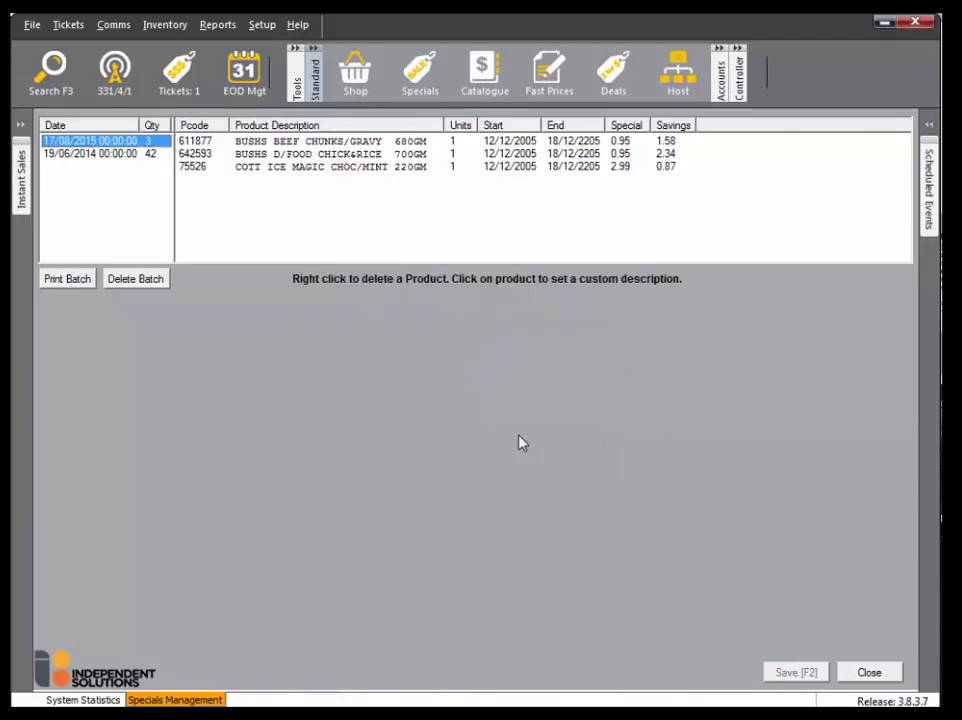